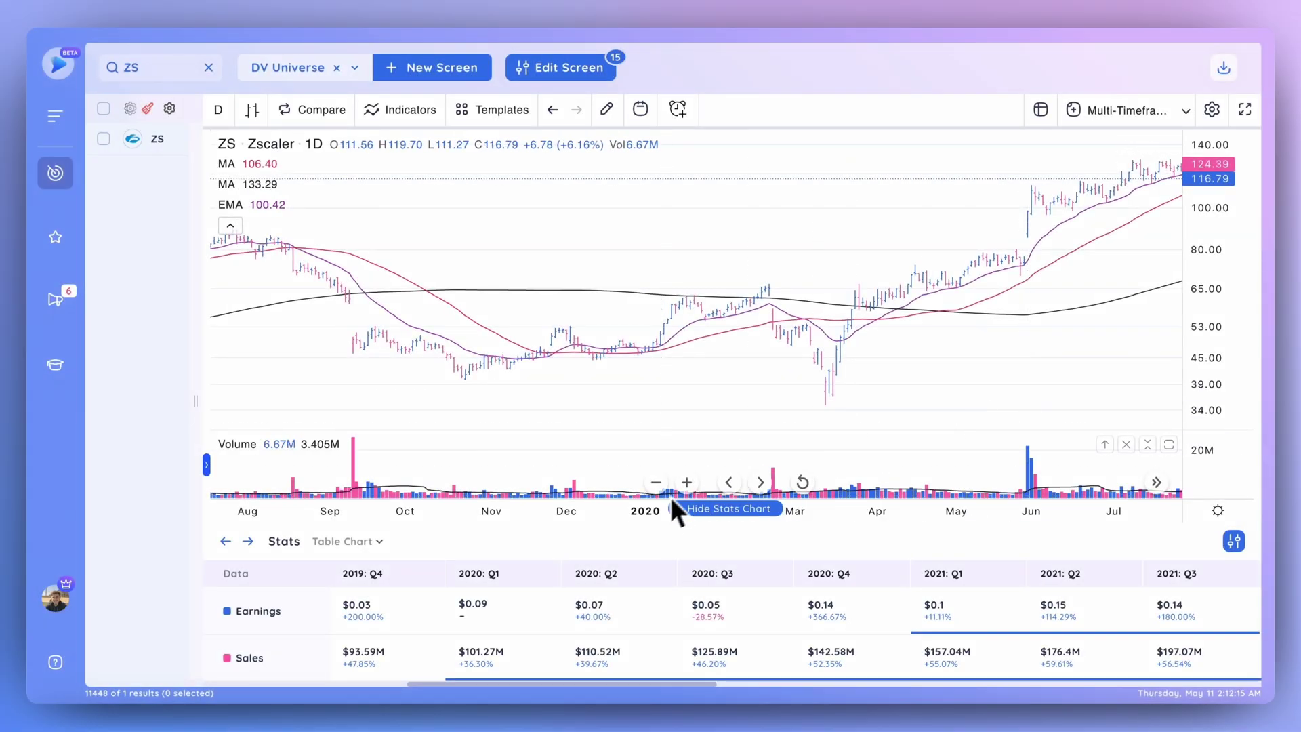
Read the tooltips on Zscaler's quarterly earnings and sales cells in the Stats table.
{"action": "mouse_move", "coordinate": [668, 661]}
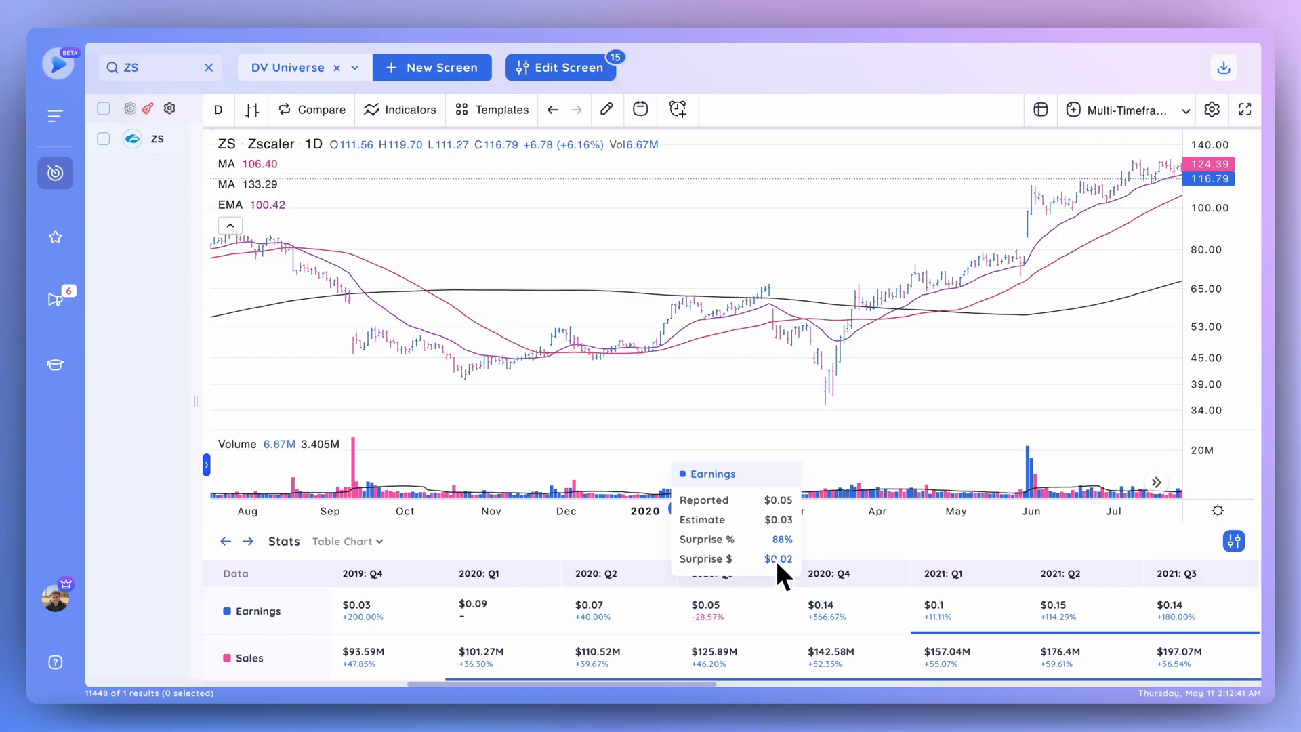
{"action": "mouse_move", "coordinate": [752, 645]}
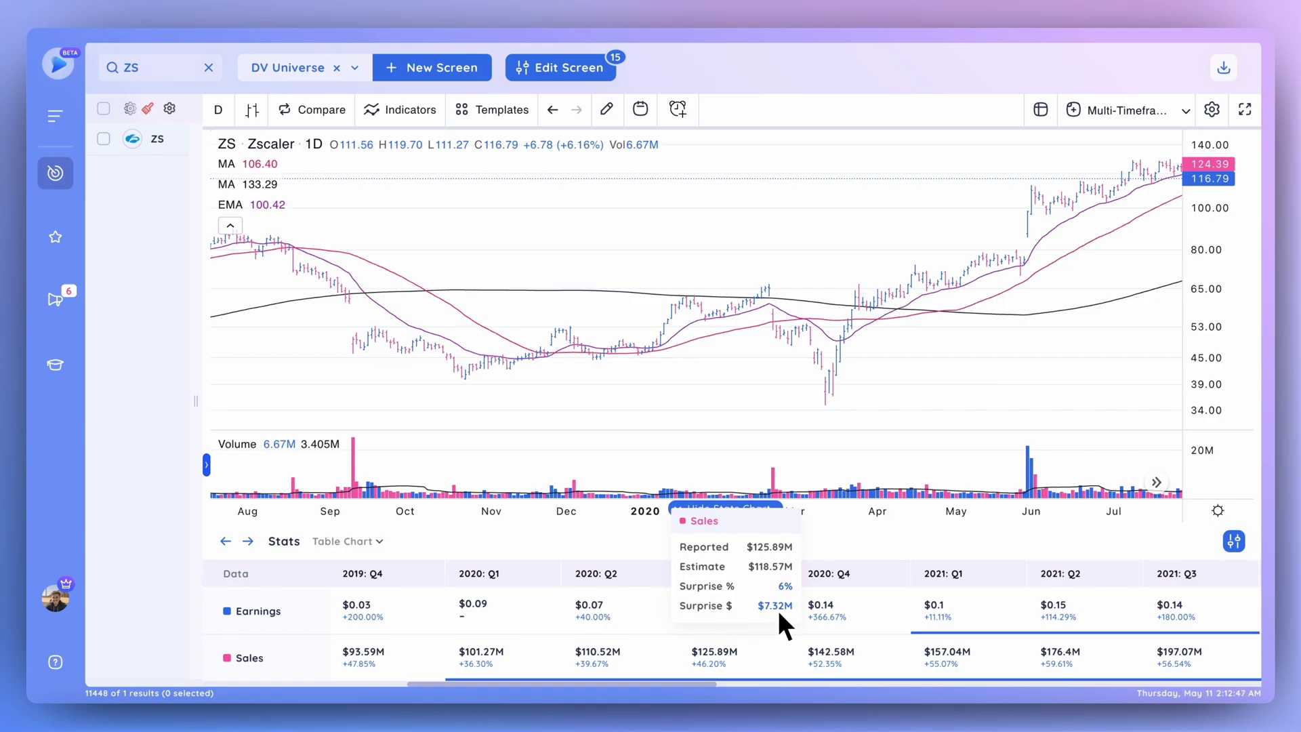
{"action": "mouse_move", "coordinate": [609, 616]}
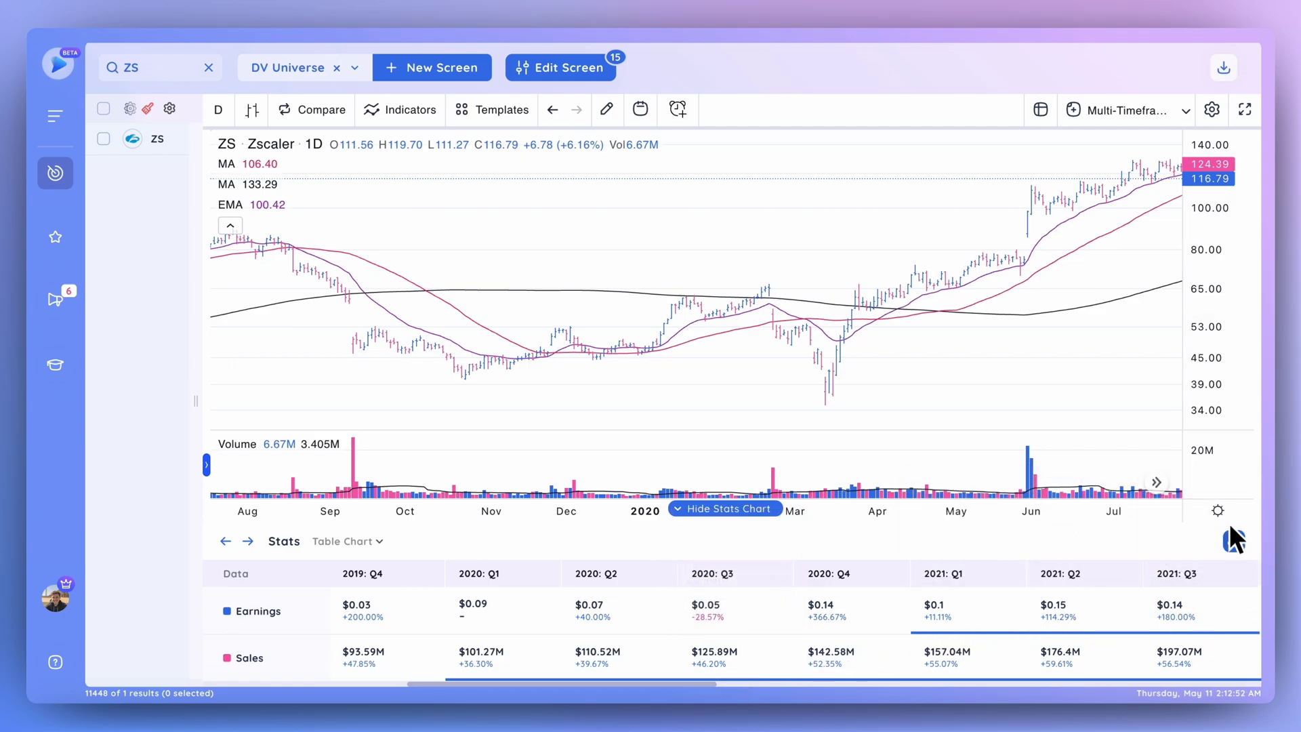
Bring up the stats legend and annual/quarterly settings, then dismiss that panel.
{"action": "left_click", "coordinate": [1235, 542]}
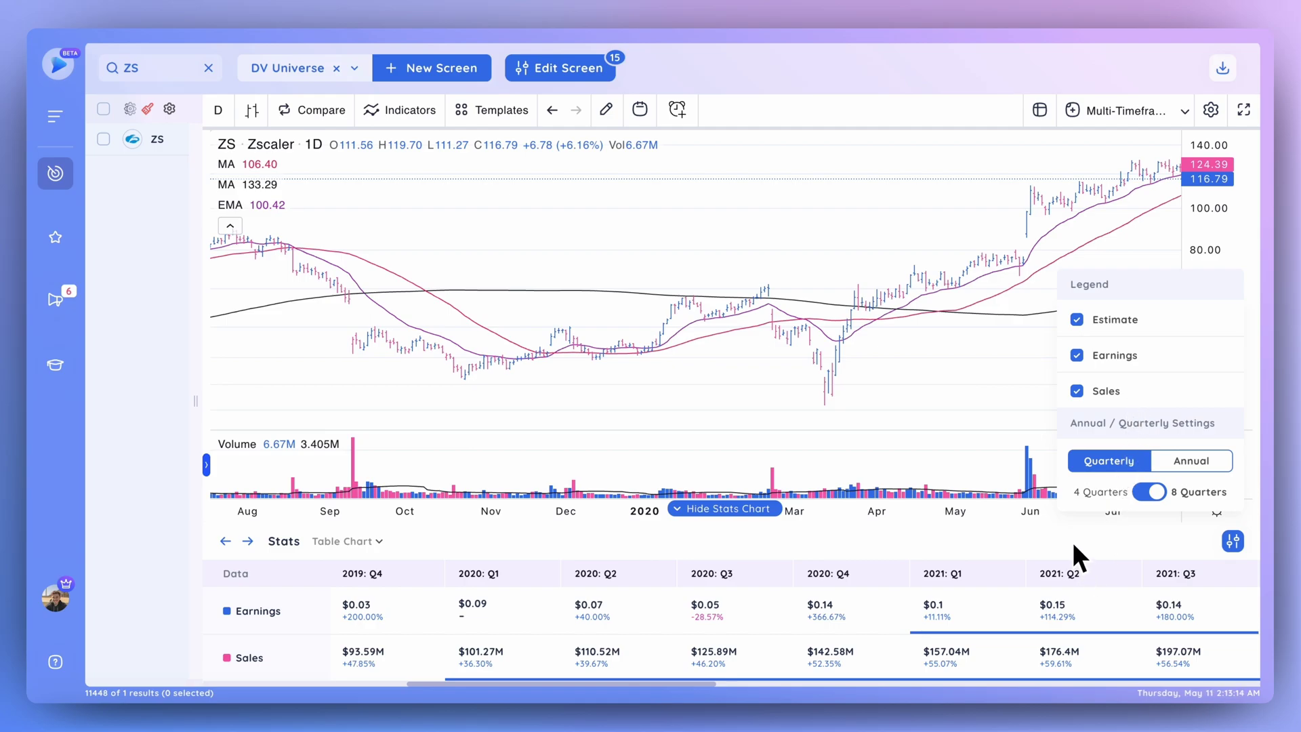
{"action": "left_click", "coordinate": [1013, 542]}
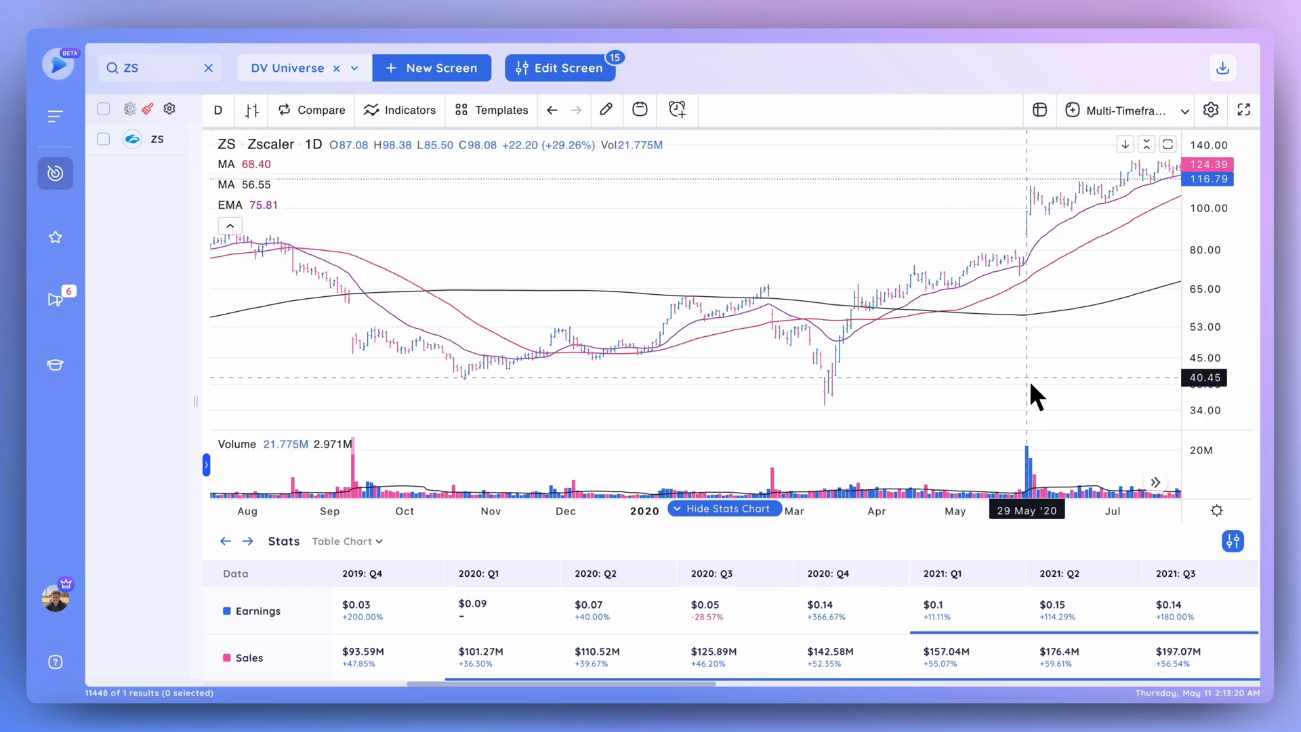
{"action": "mouse_move", "coordinate": [656, 582]}
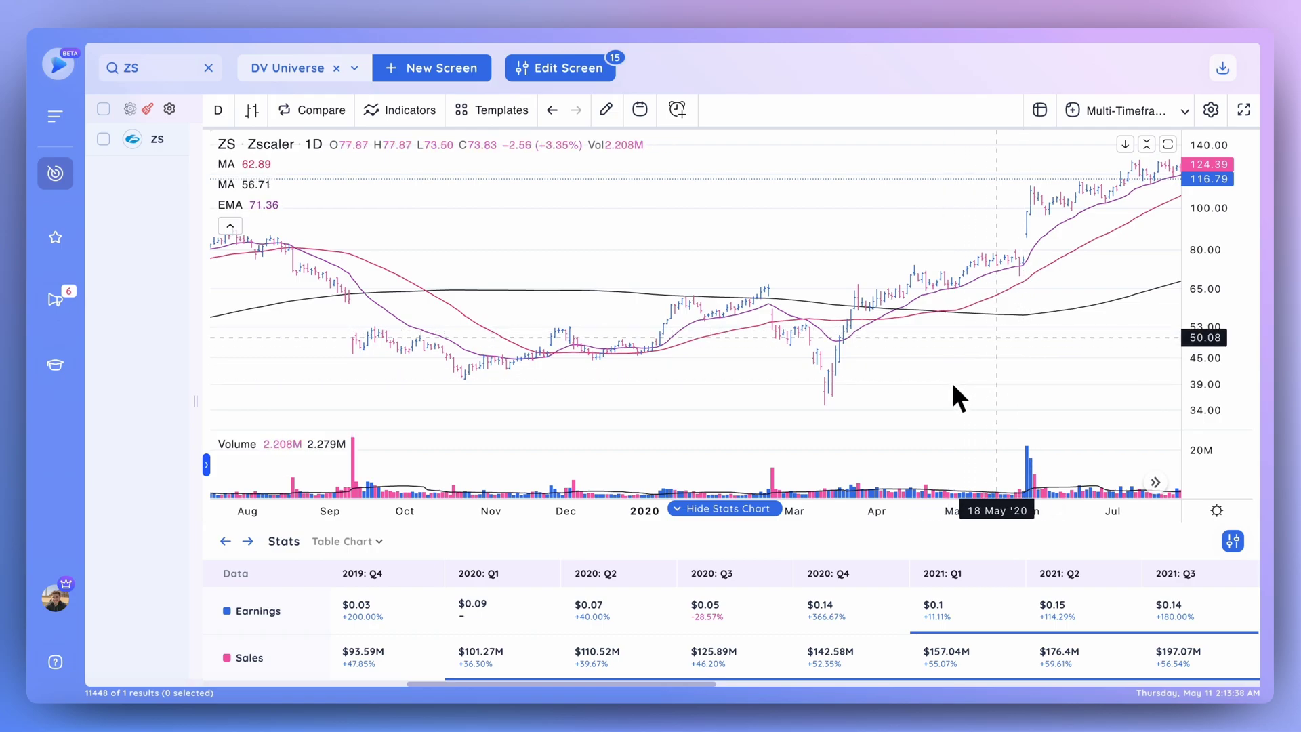
{"action": "mouse_move", "coordinate": [640, 627]}
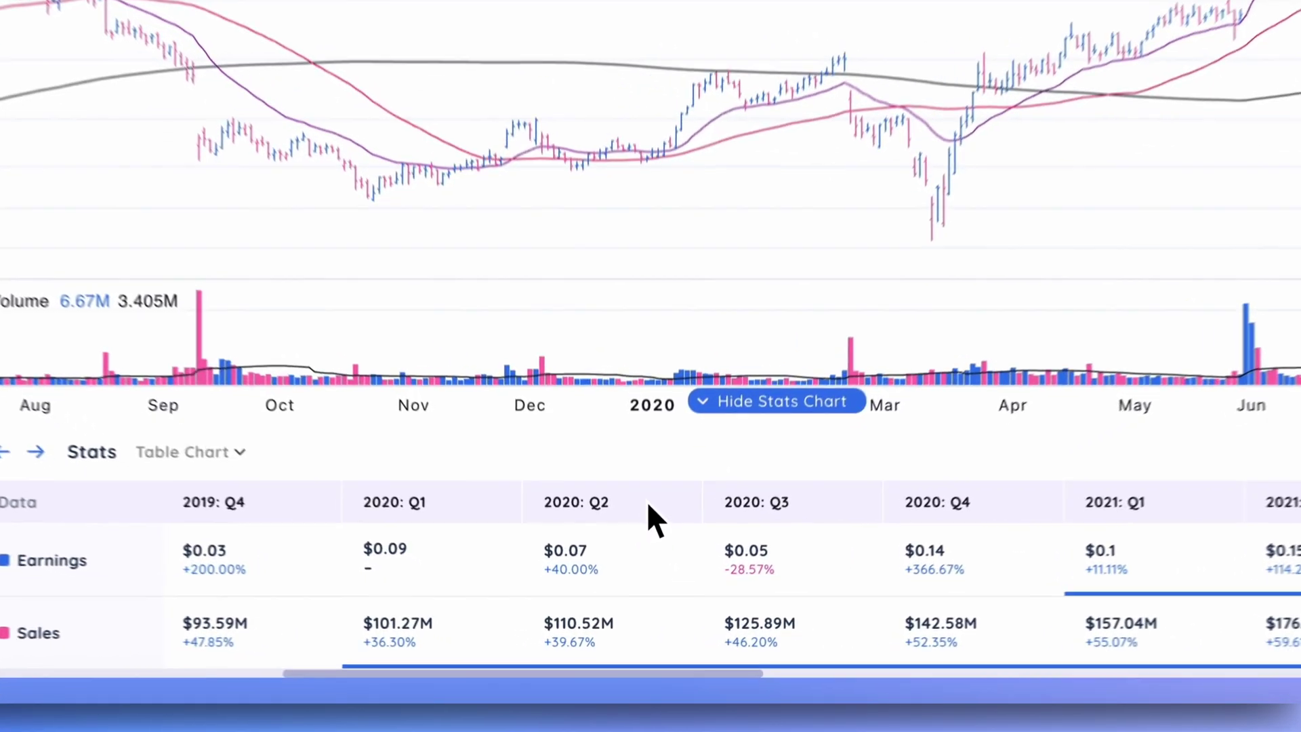
{"action": "mouse_move", "coordinate": [575, 556]}
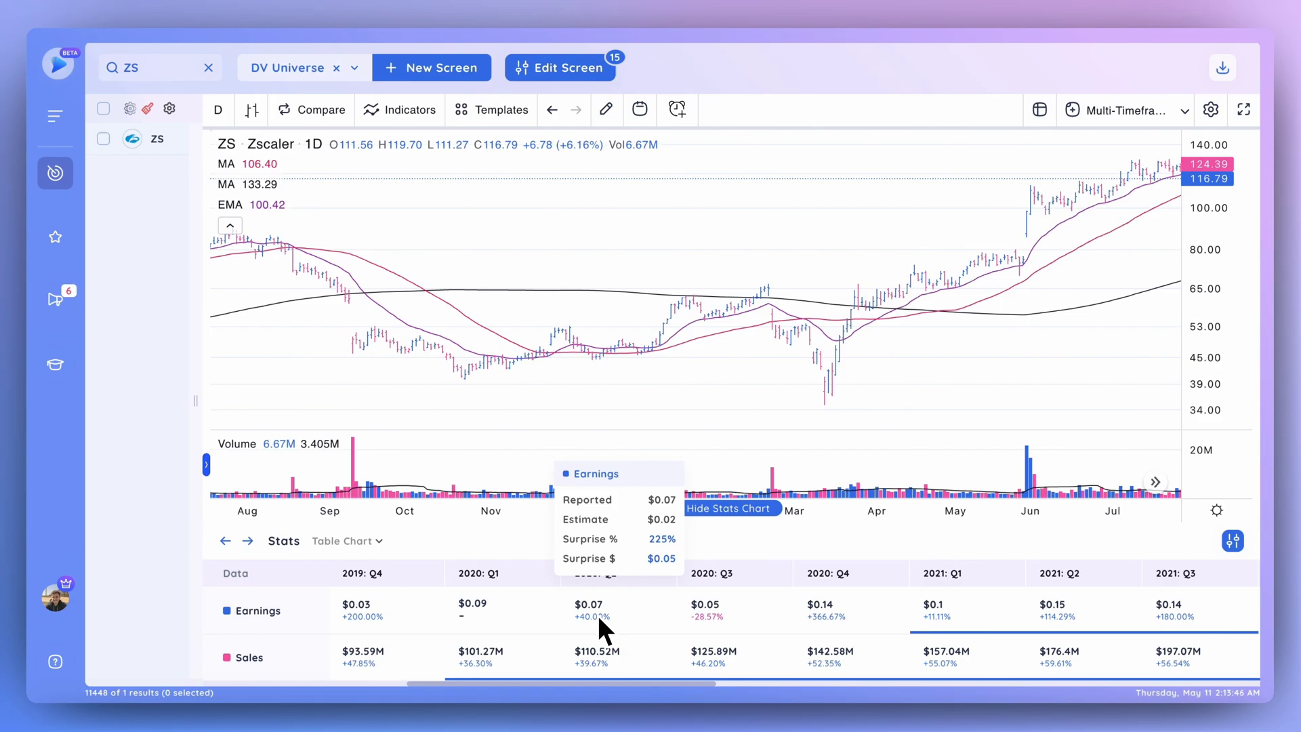
{"action": "mouse_move", "coordinate": [600, 627]}
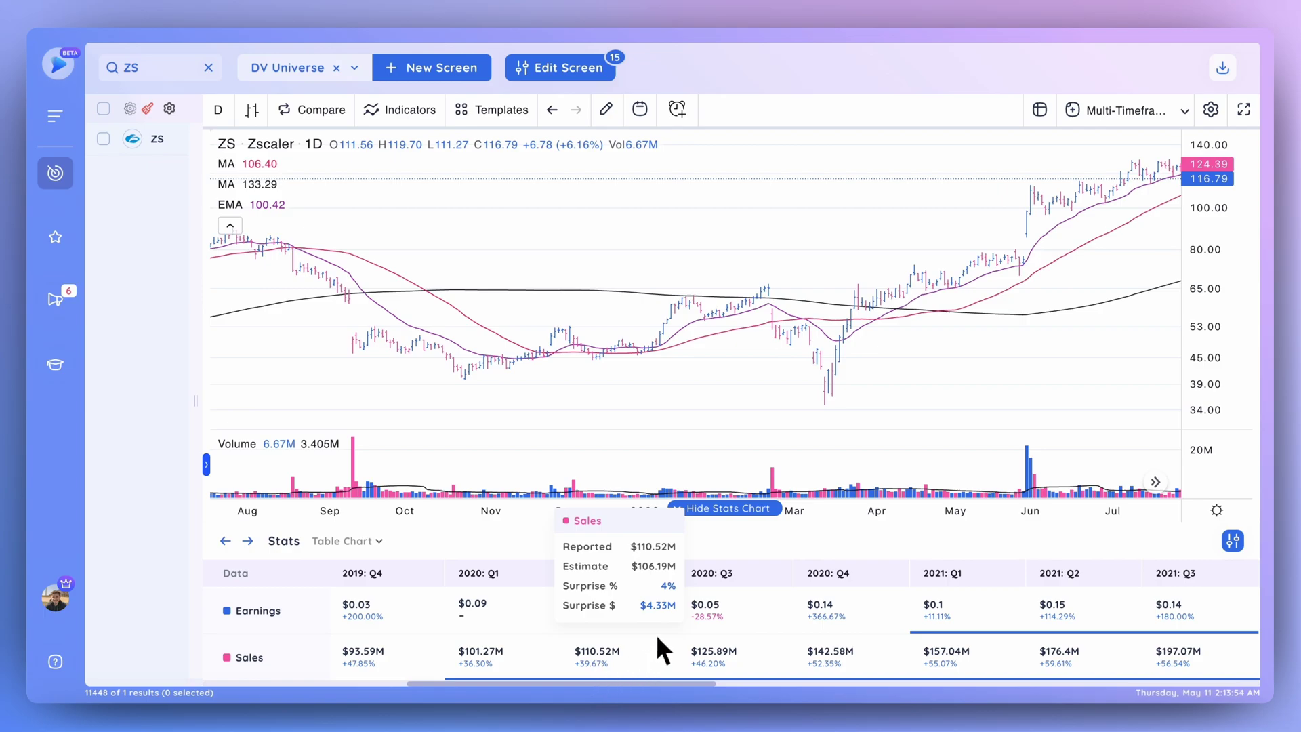
{"action": "mouse_move", "coordinate": [553, 608]}
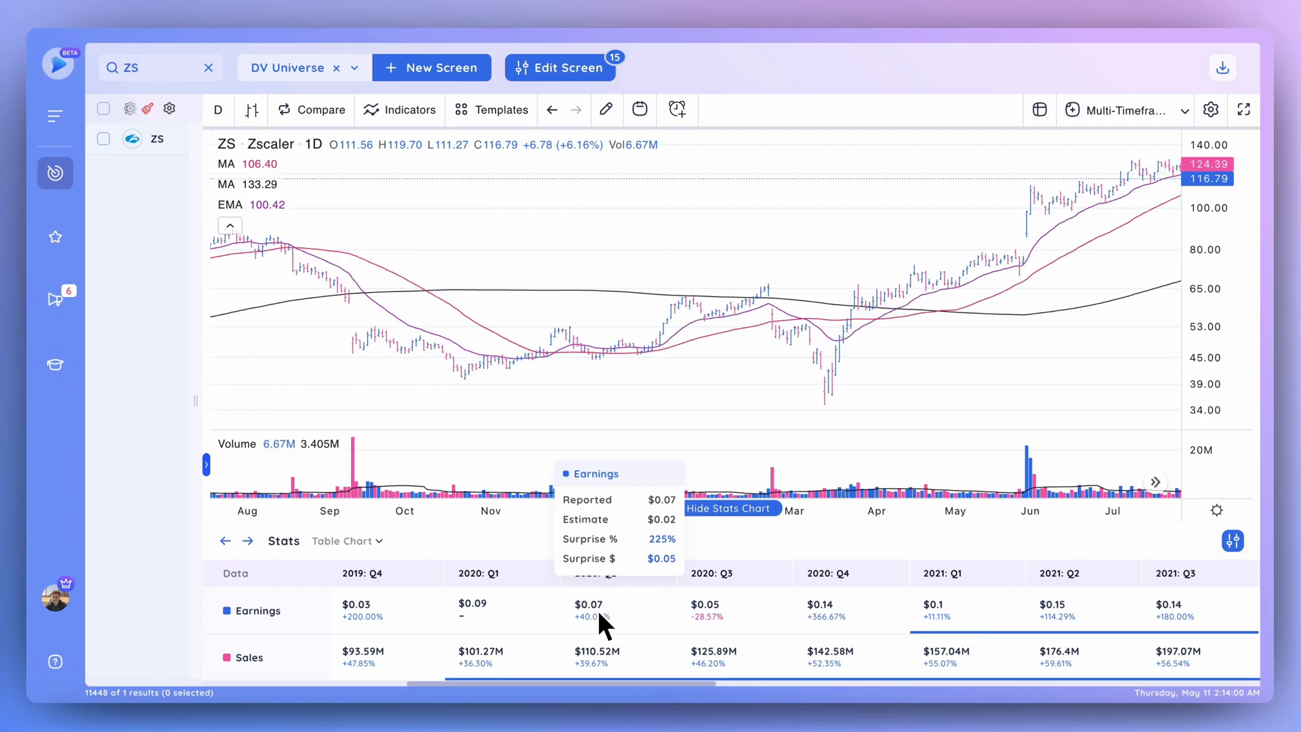
Measure Zscaler's 293.68% gain from 29 May '20 to 19 Nov '21, then select the earnings-surprise figure.
{"action": "scroll", "coordinate": [958, 311], "scroll_direction": "right", "scroll_amount": 5}
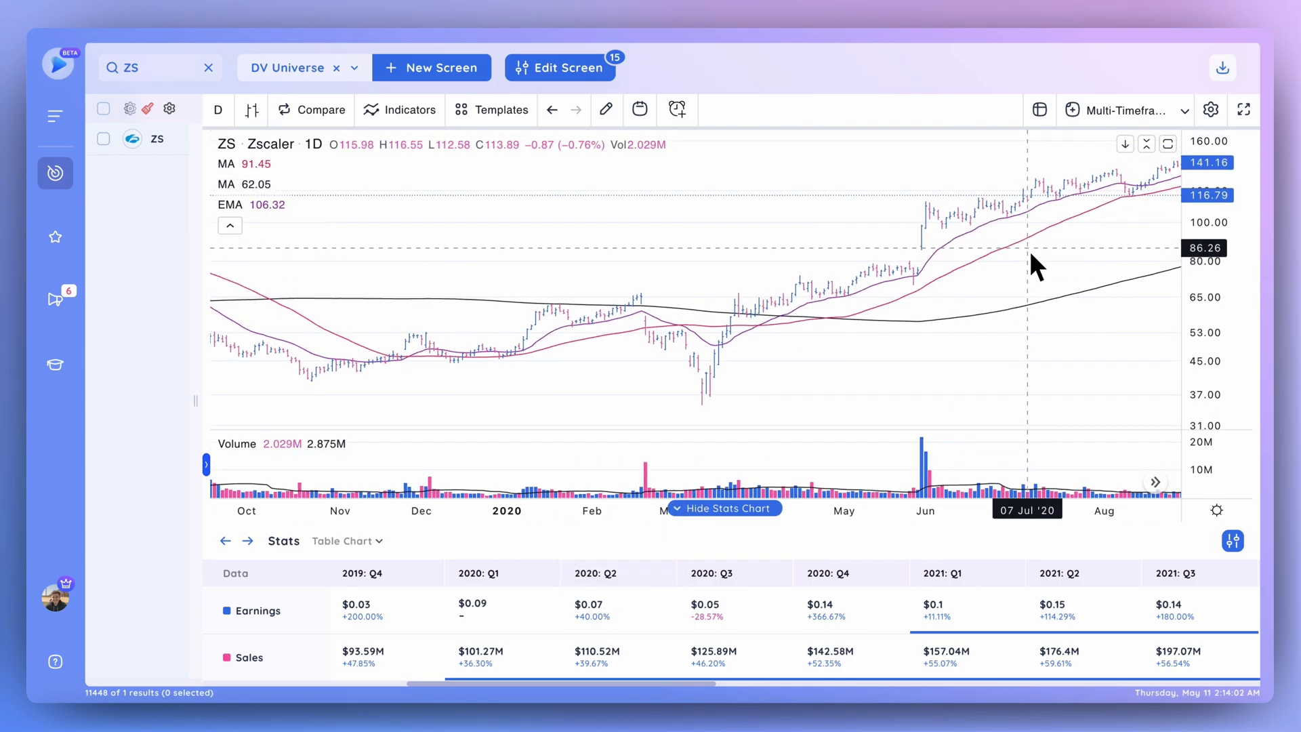
{"action": "scroll", "coordinate": [1031, 251], "scroll_direction": "right", "scroll_amount": 3}
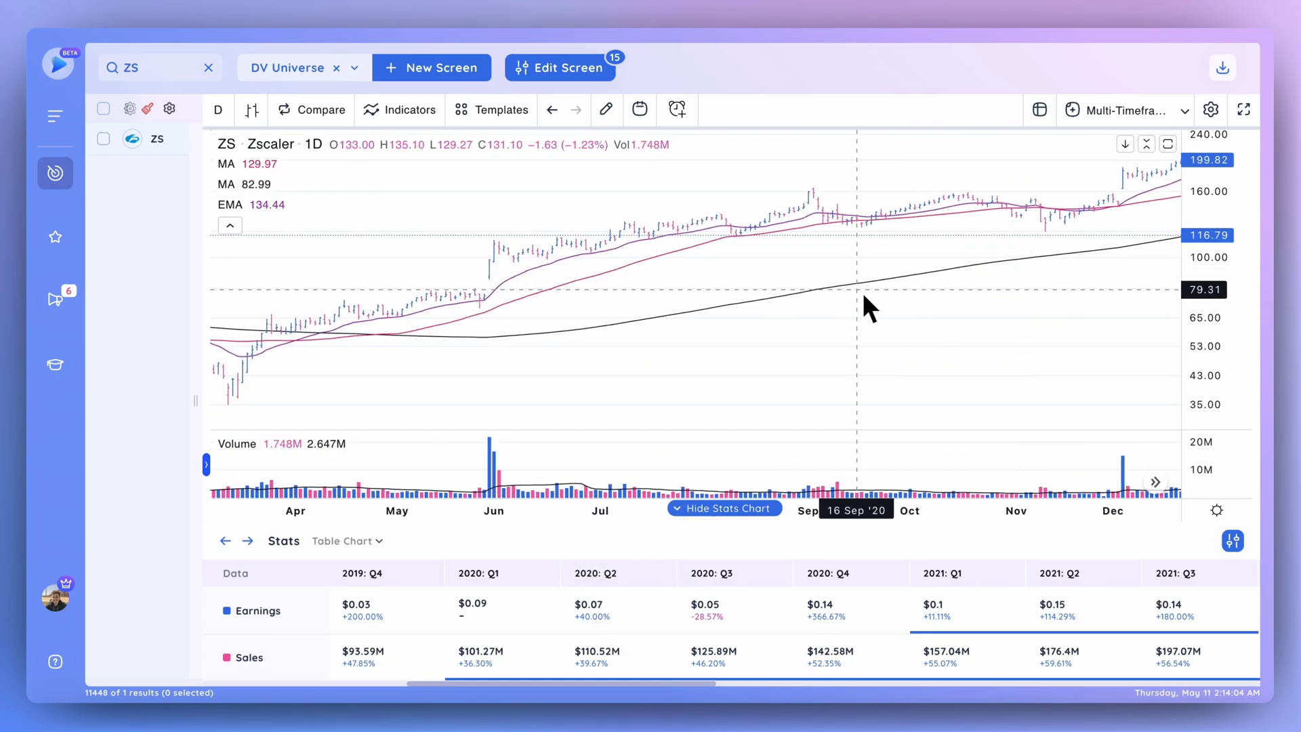
{"action": "scroll", "coordinate": [862, 292], "scroll_direction": "down", "scroll_amount": 2}
{"action": "scroll", "coordinate": [861, 291], "scroll_direction": "left", "scroll_amount": 6}
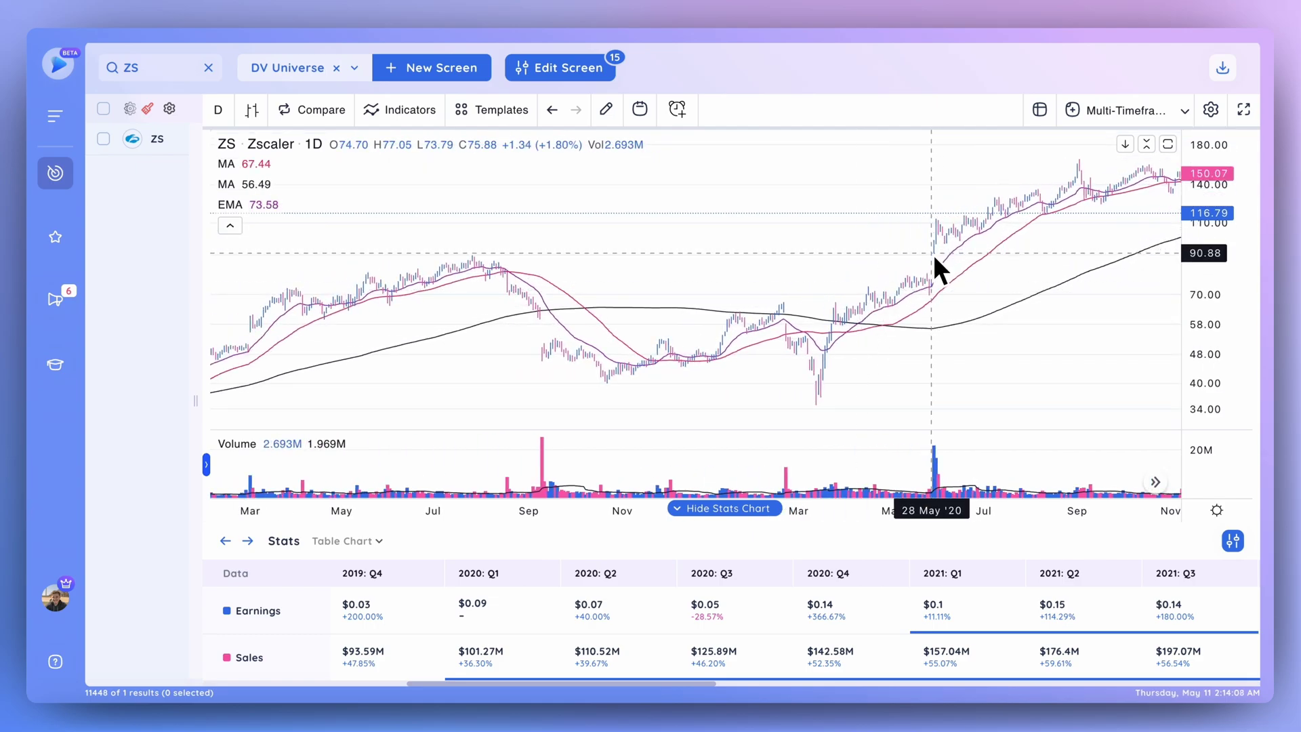
{"action": "scroll", "coordinate": [926, 250], "scroll_direction": "right", "scroll_amount": 5}
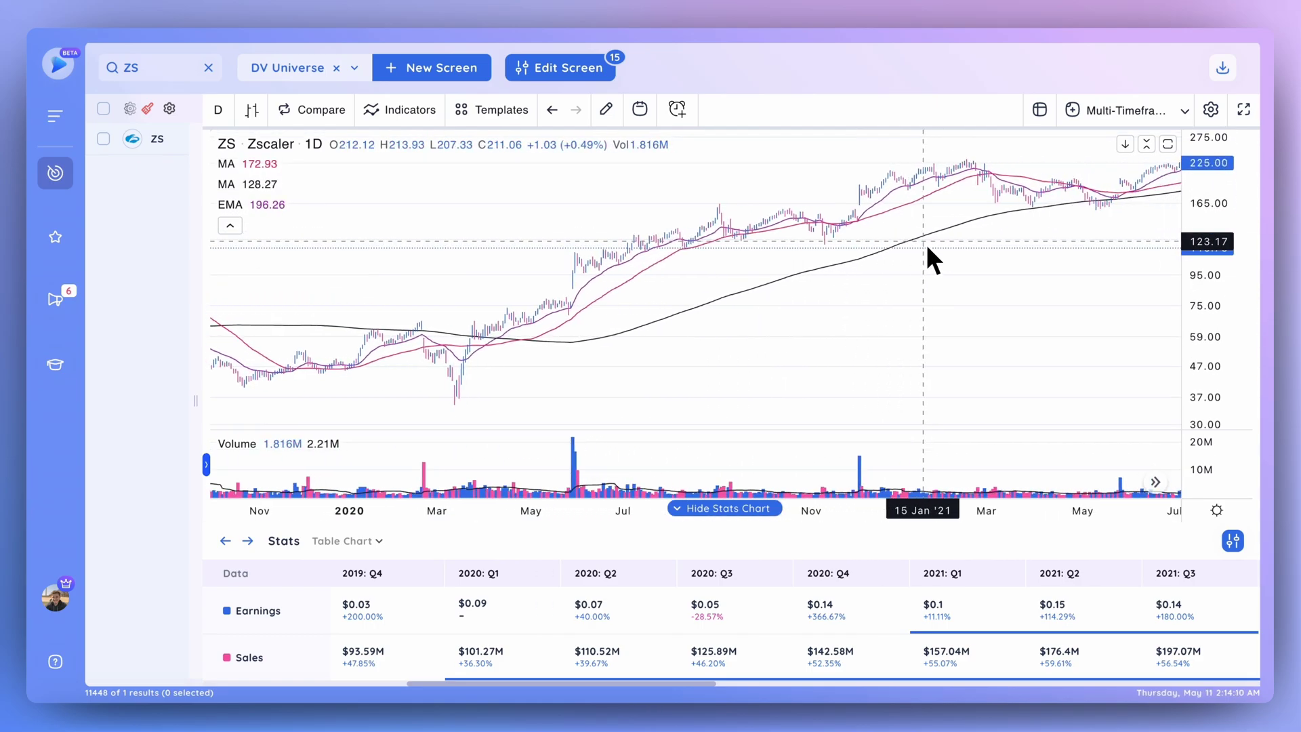
{"action": "scroll", "coordinate": [943, 202], "scroll_direction": "right", "scroll_amount": 5}
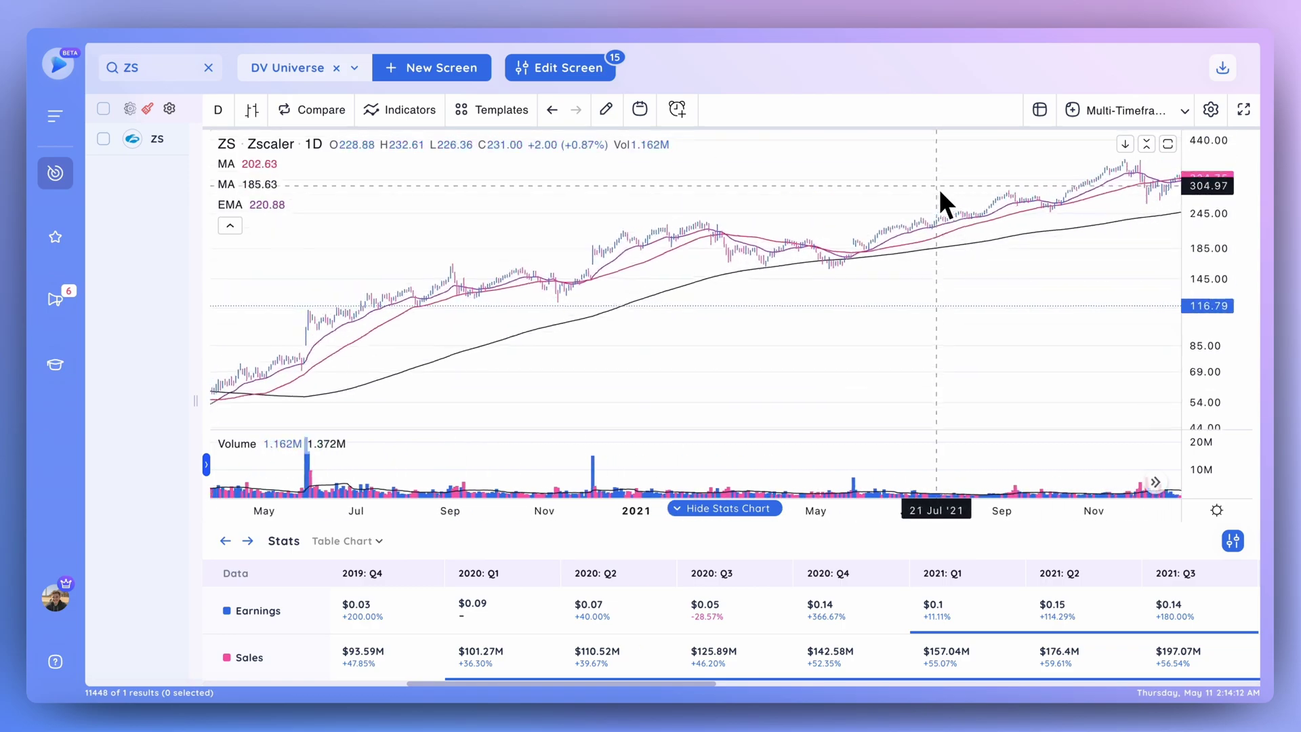
{"action": "scroll", "coordinate": [938, 188], "scroll_direction": "left", "scroll_amount": 3}
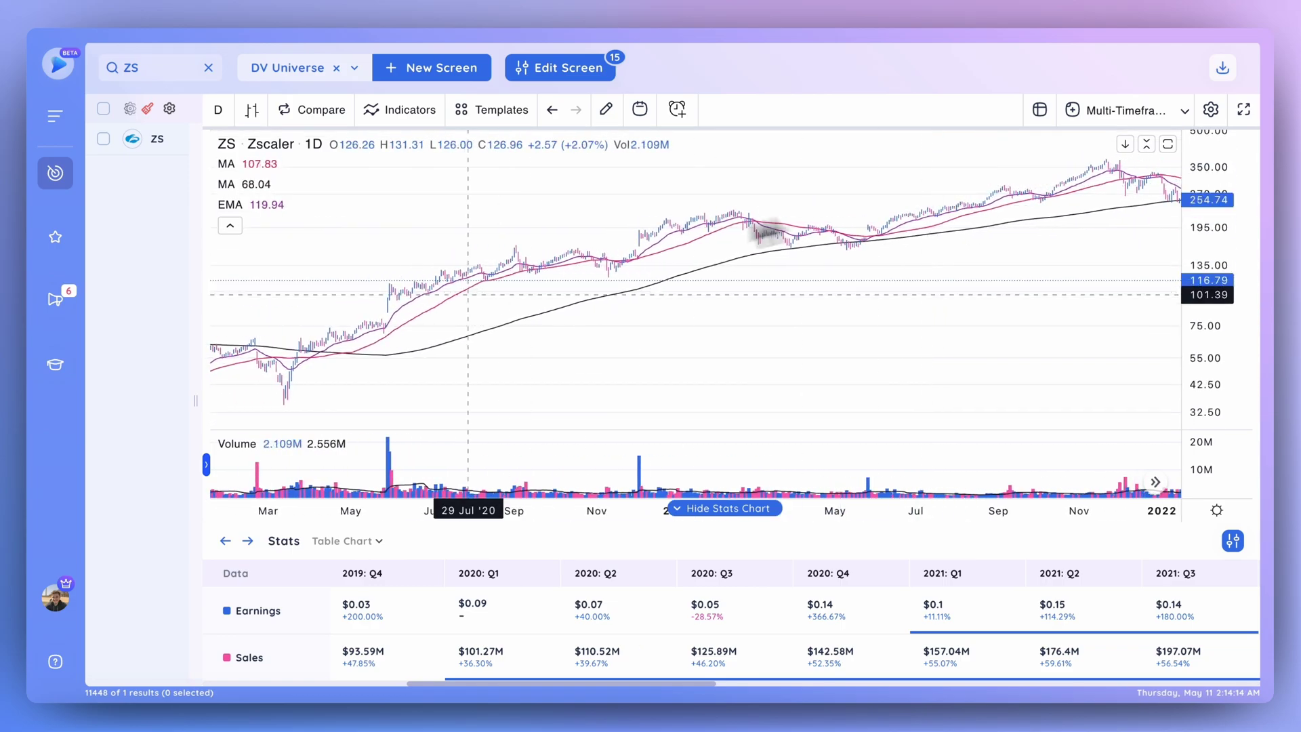
{"action": "left_click", "coordinate": [389, 302], "text": "shift"}
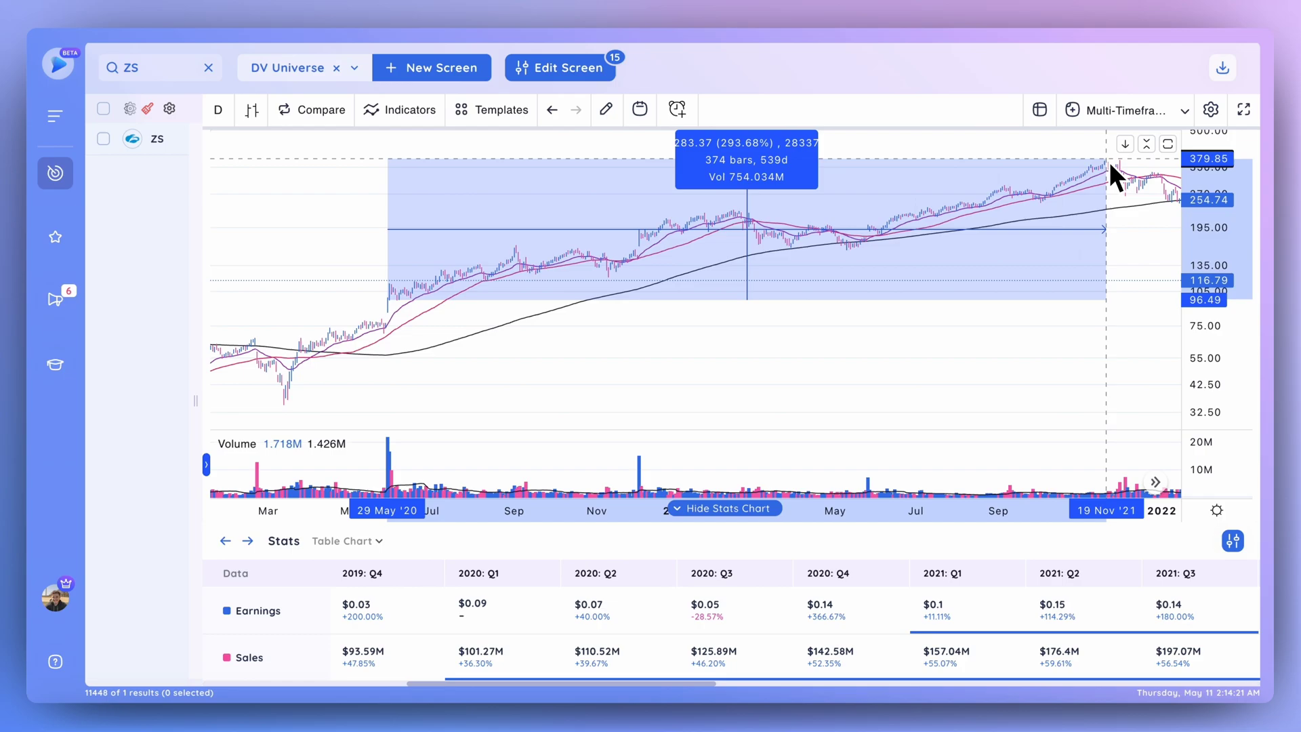
{"action": "left_click", "coordinate": [1109, 162]}
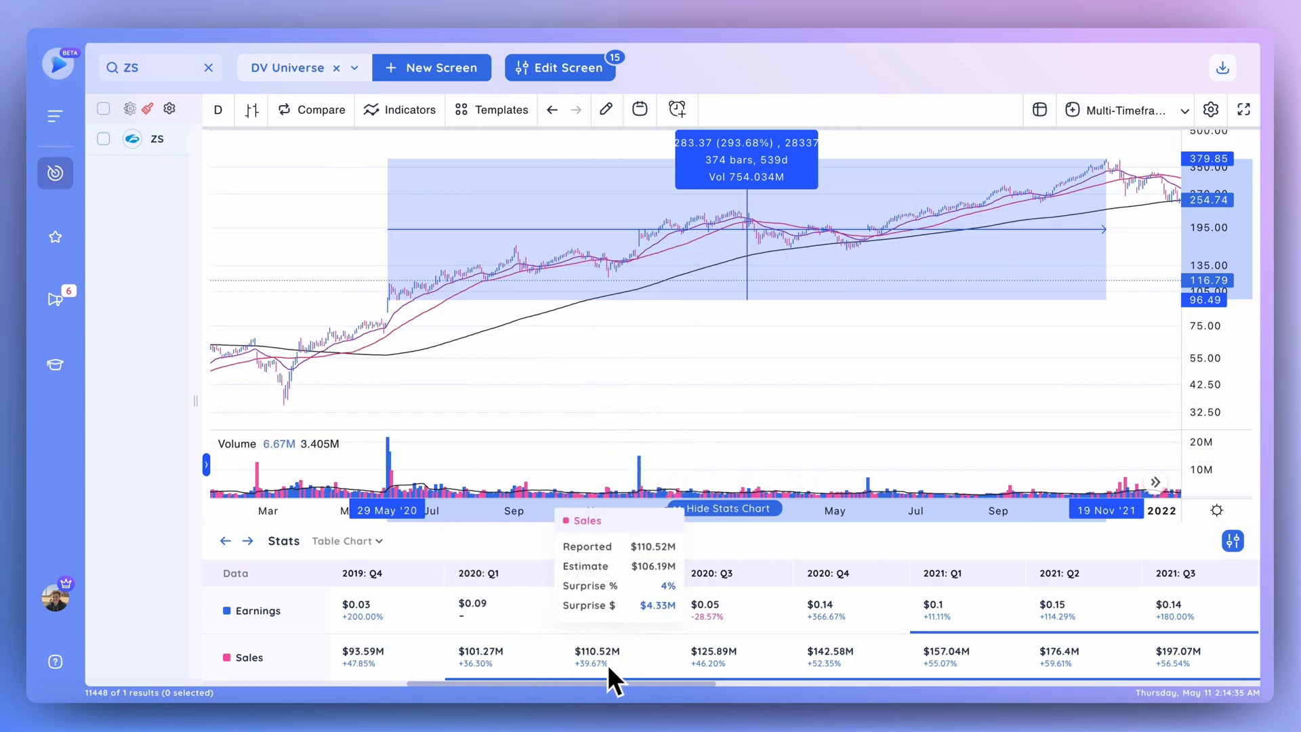
{"action": "mouse_move", "coordinate": [641, 599]}
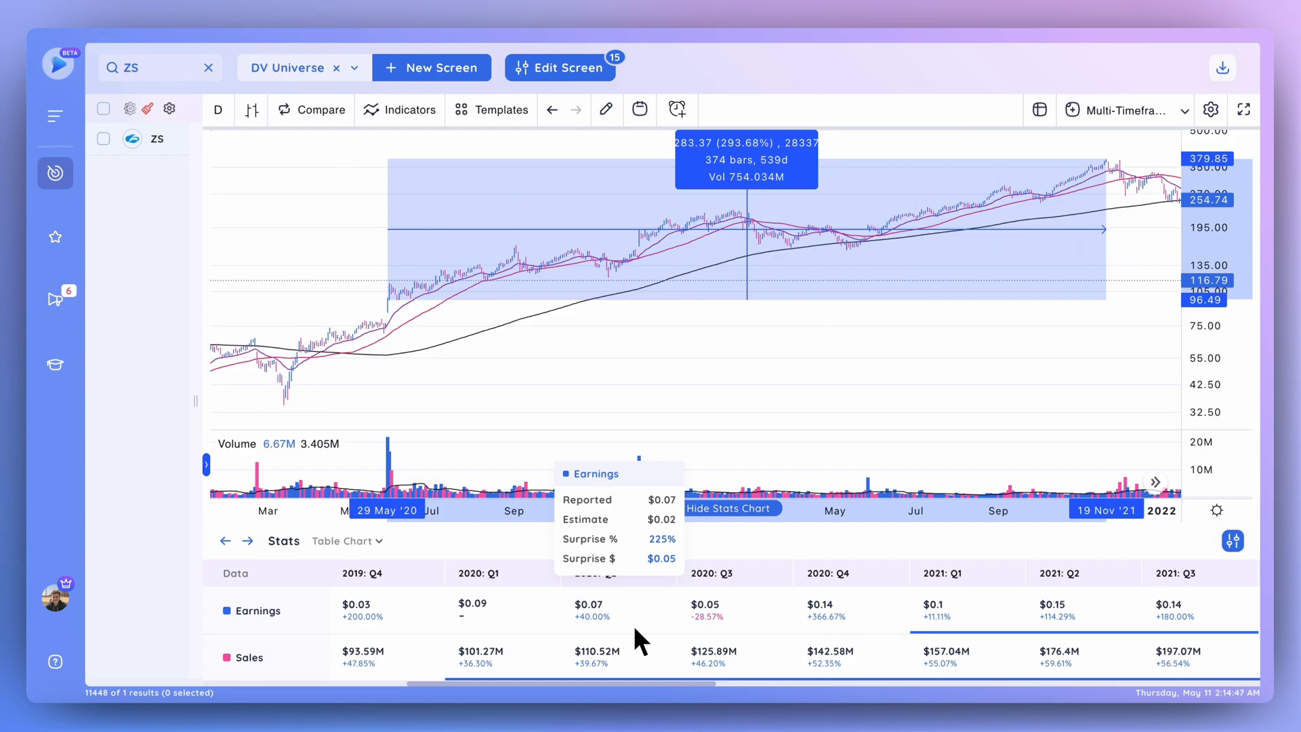
{"action": "double_click", "coordinate": [669, 542]}
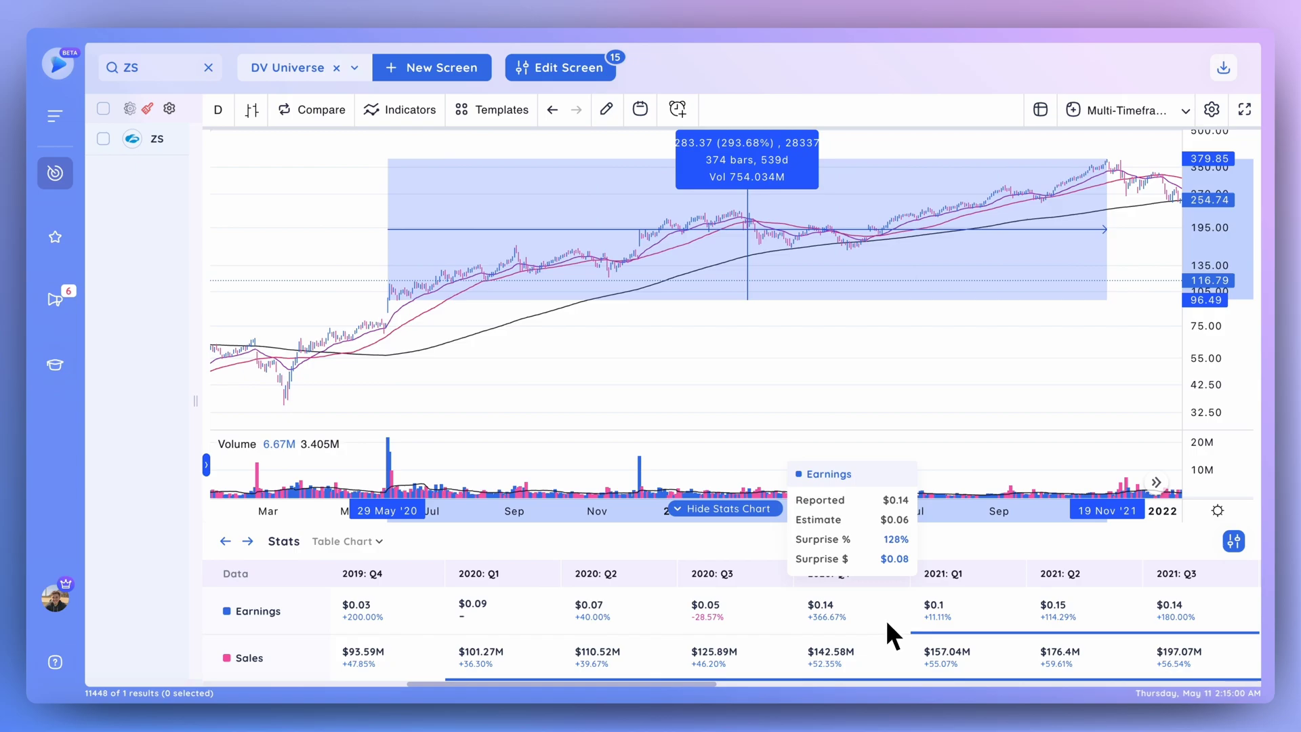
Scroll the Stats table to Zscaler's estimated 2023 and 2024 quarters, checking 2022 Q3 earnings details.
{"action": "scroll", "coordinate": [657, 648], "scroll_direction": "right", "scroll_amount": 5}
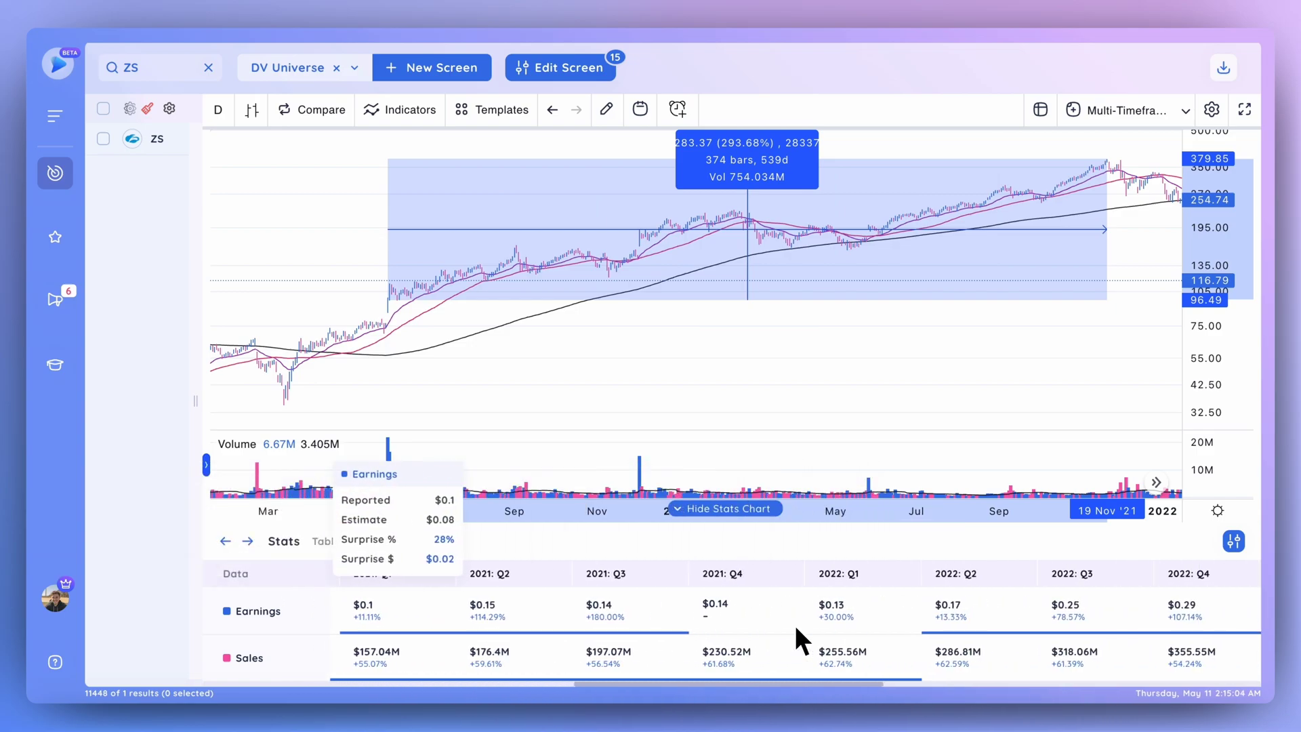
{"action": "scroll", "coordinate": [796, 630], "scroll_direction": "left", "scroll_amount": 10}
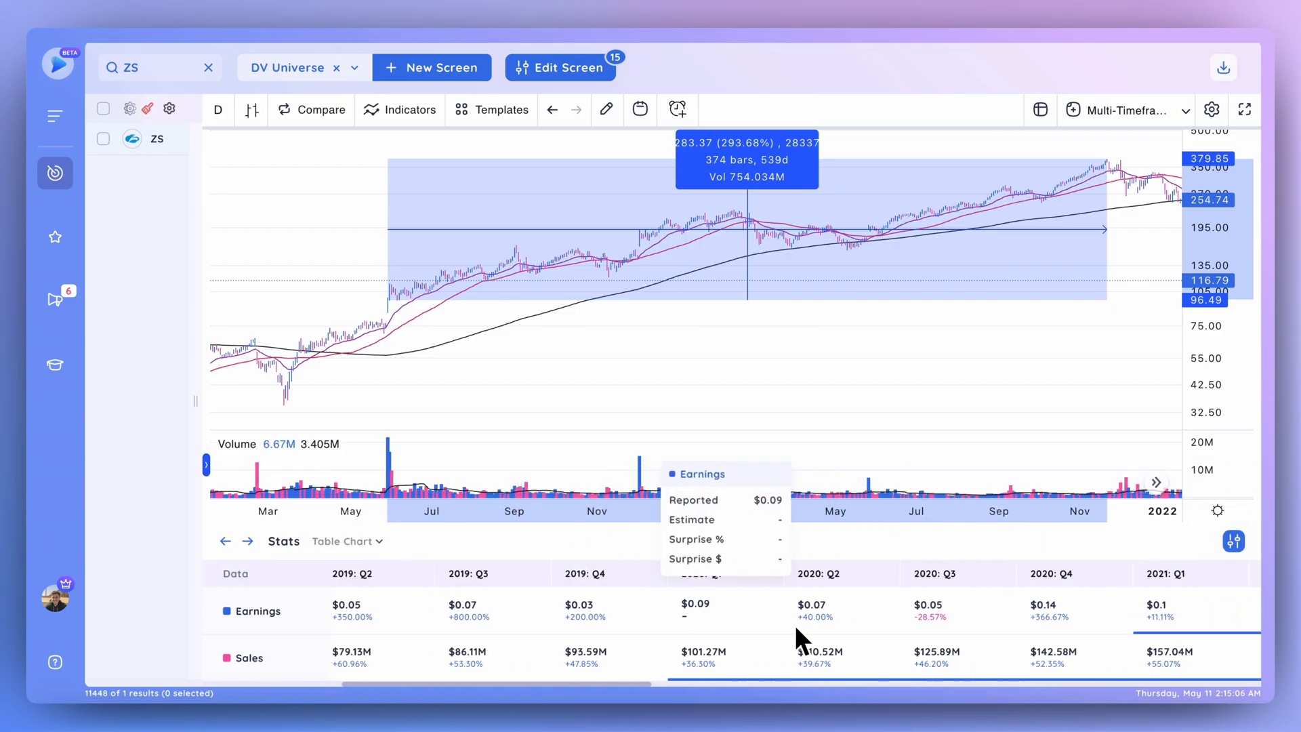
{"action": "scroll", "coordinate": [797, 633], "scroll_direction": "right", "scroll_amount": 15}
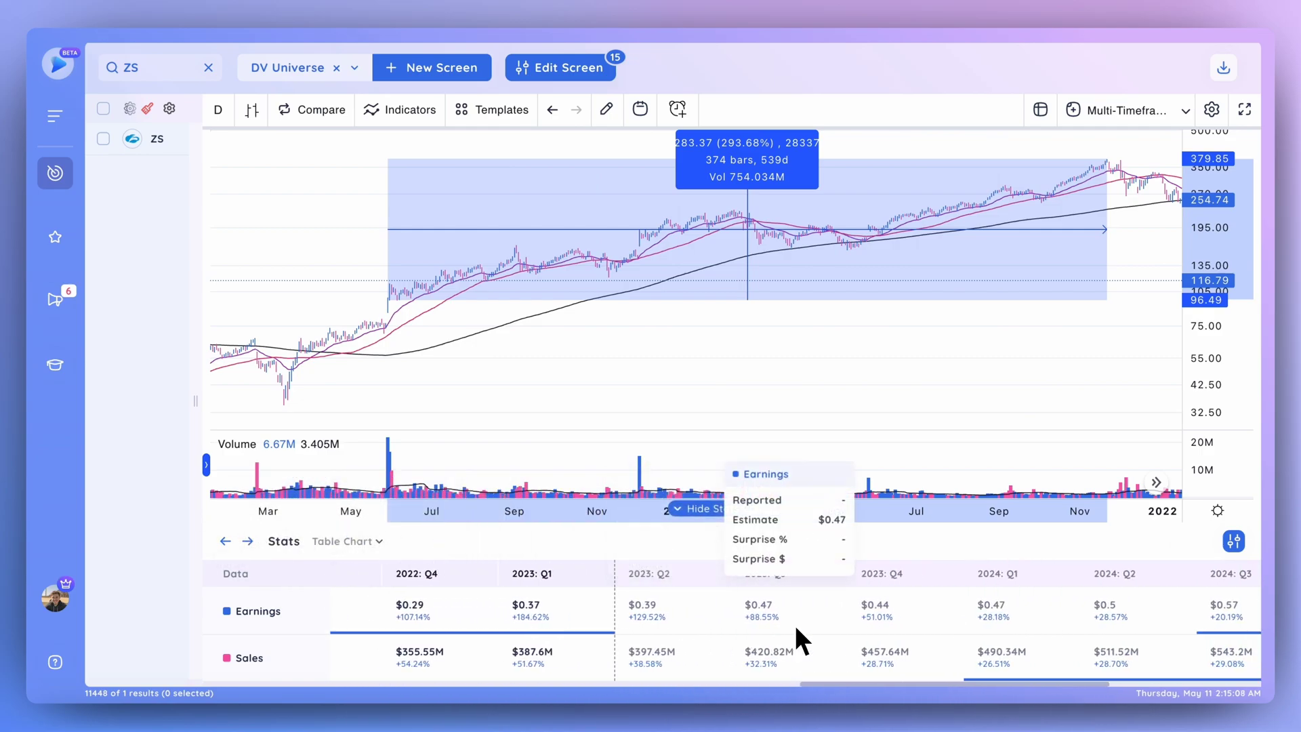
{"action": "scroll", "coordinate": [824, 618], "scroll_direction": "left", "scroll_amount": 2}
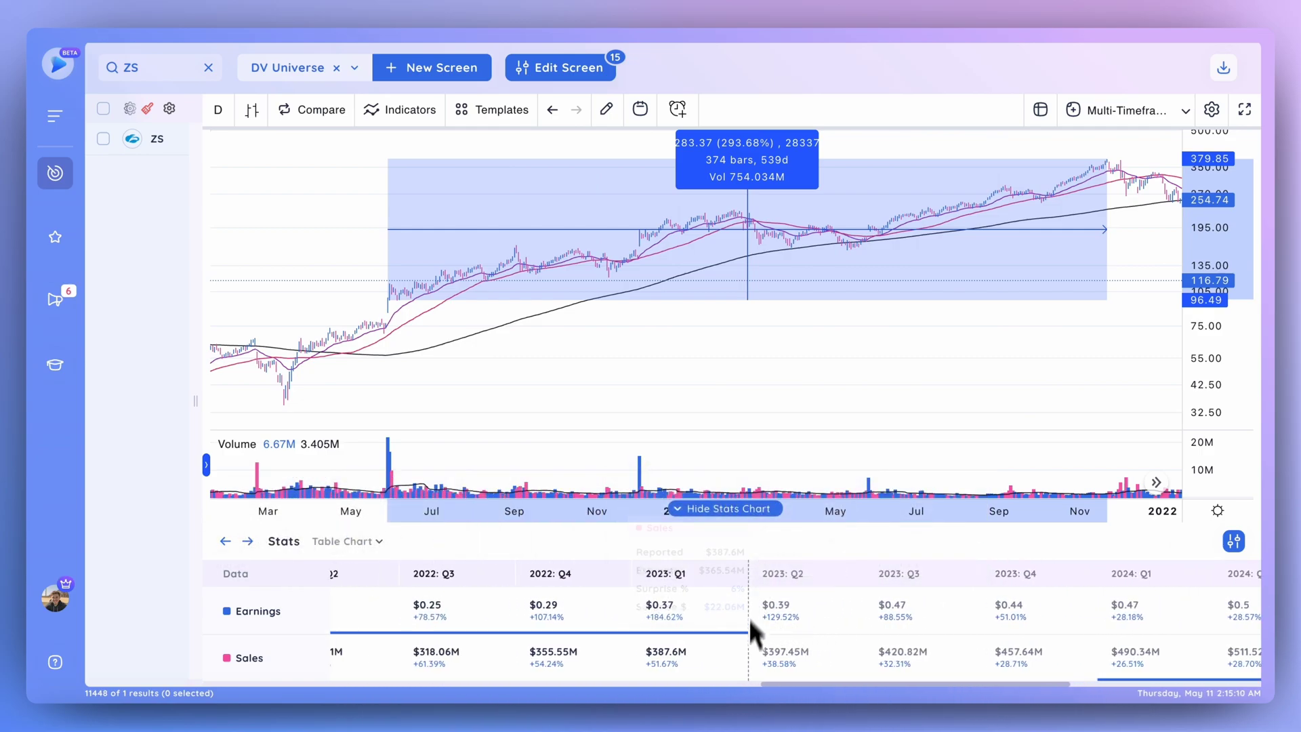
{"action": "mouse_move", "coordinate": [750, 652]}
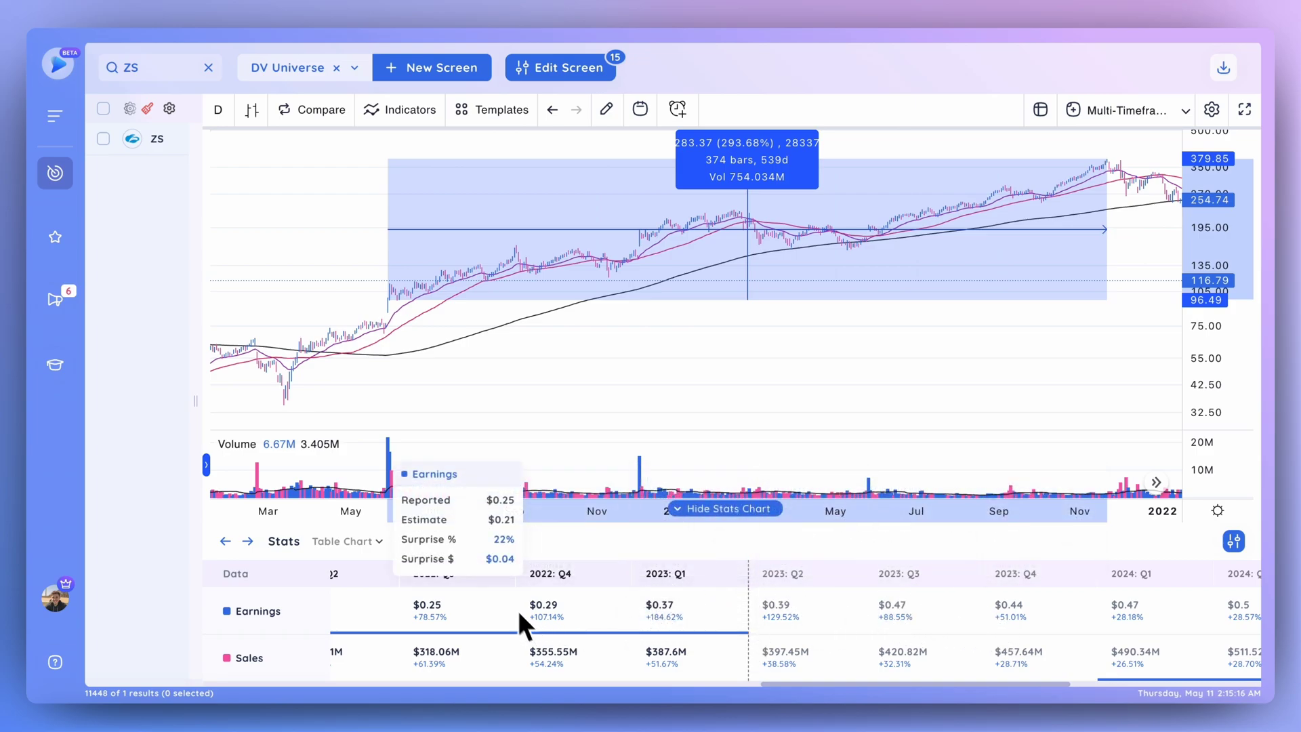
Clear the 293.68% price-range measurement from the Zscaler chart.
{"action": "scroll", "coordinate": [916, 377], "scroll_direction": "right", "scroll_amount": 10}
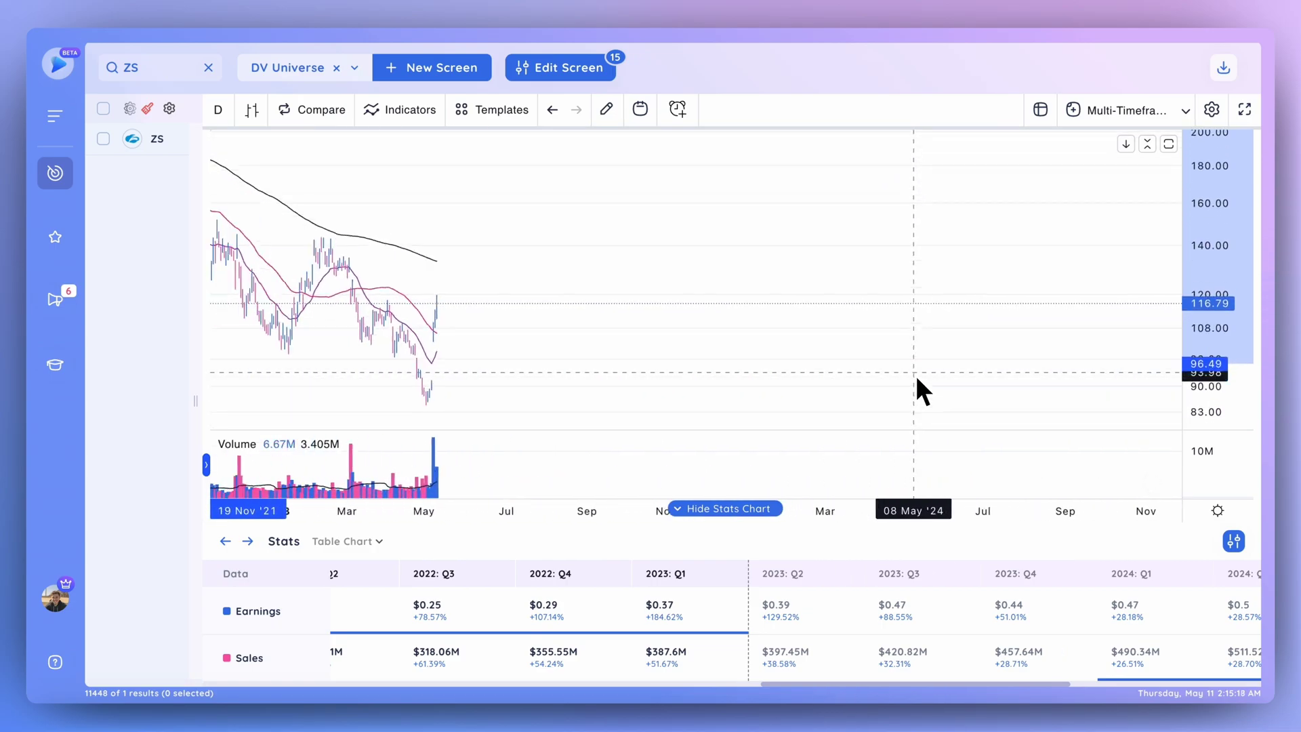
{"action": "scroll", "coordinate": [919, 379], "scroll_direction": "left", "scroll_amount": 10}
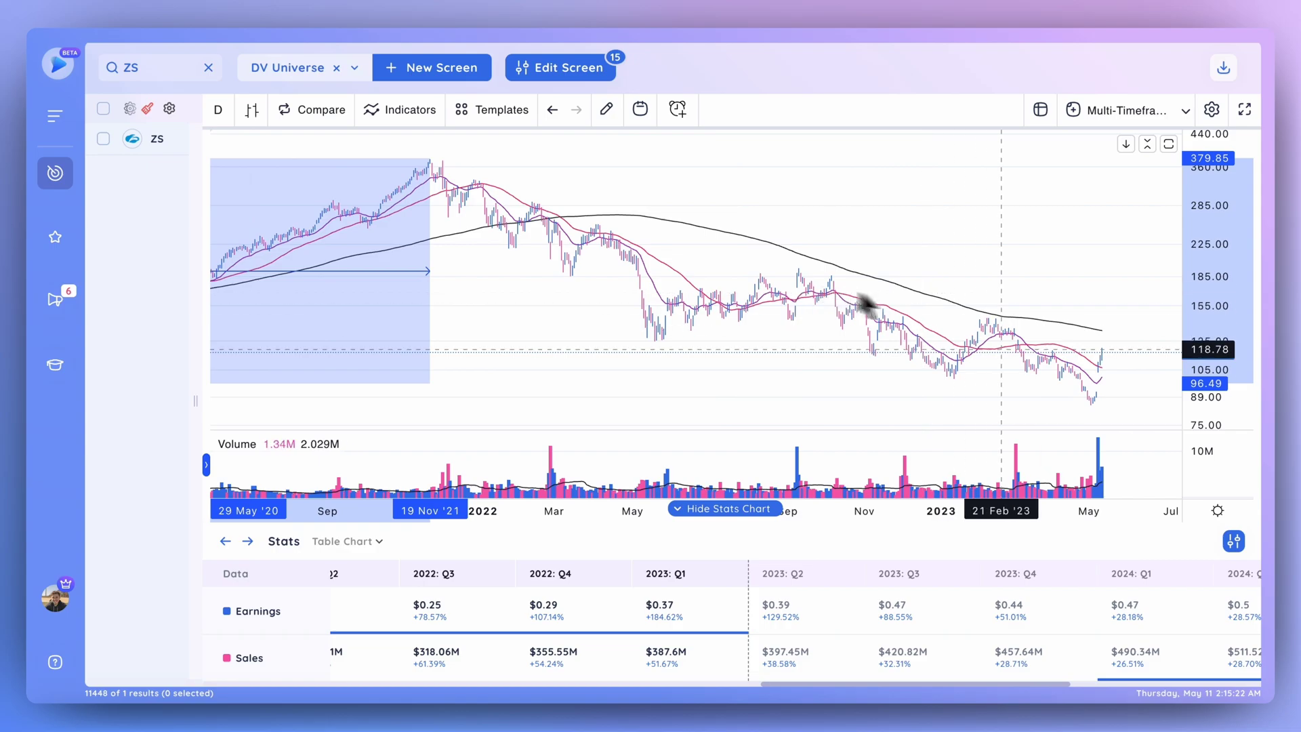
{"action": "left_click", "coordinate": [862, 239]}
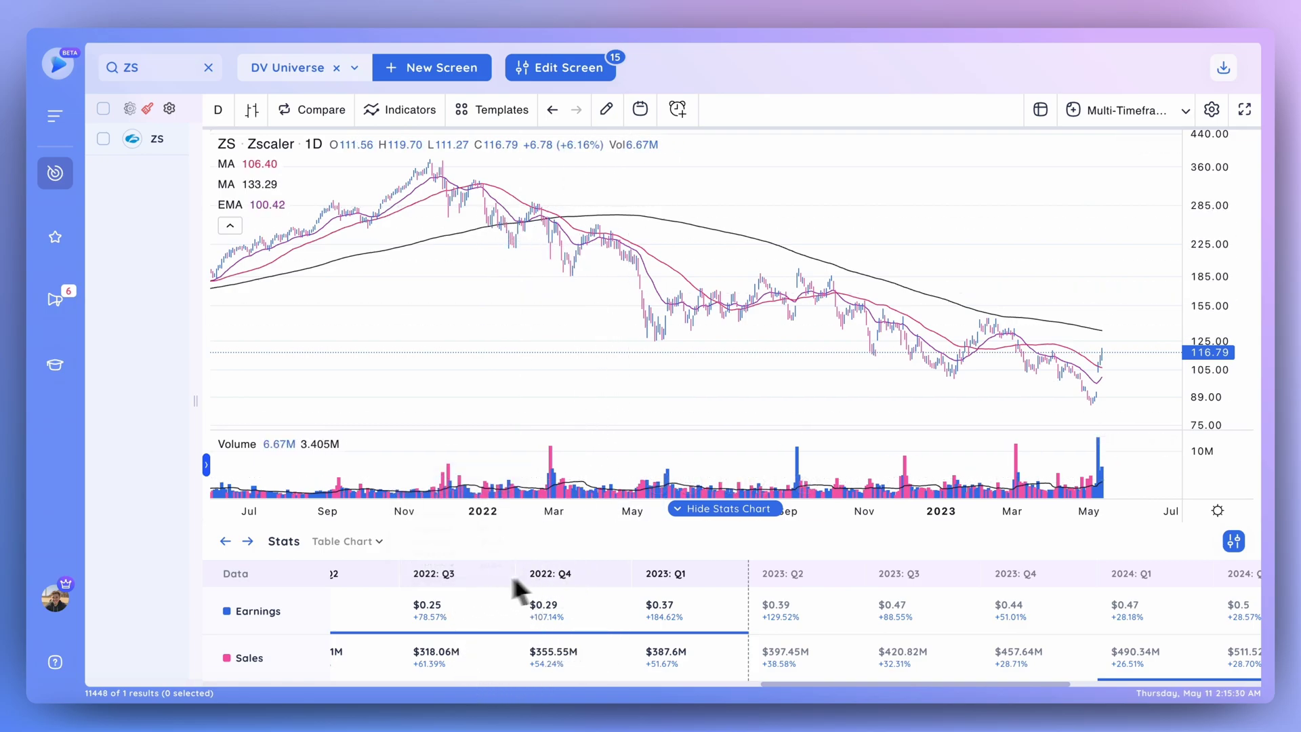
Check reported, estimate and surprise values, then reveal the 2022 Q1 and Q2 columns.
{"action": "mouse_move", "coordinate": [682, 590]}
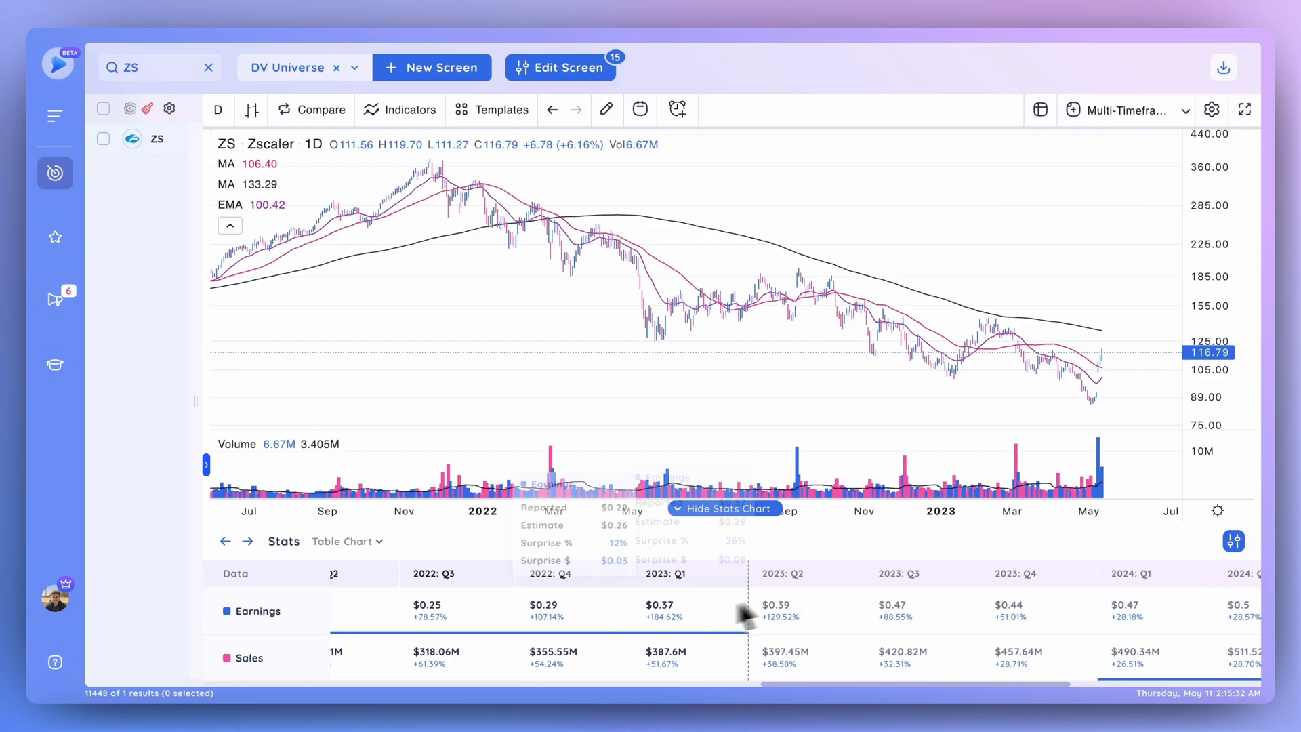
{"action": "mouse_move", "coordinate": [671, 648]}
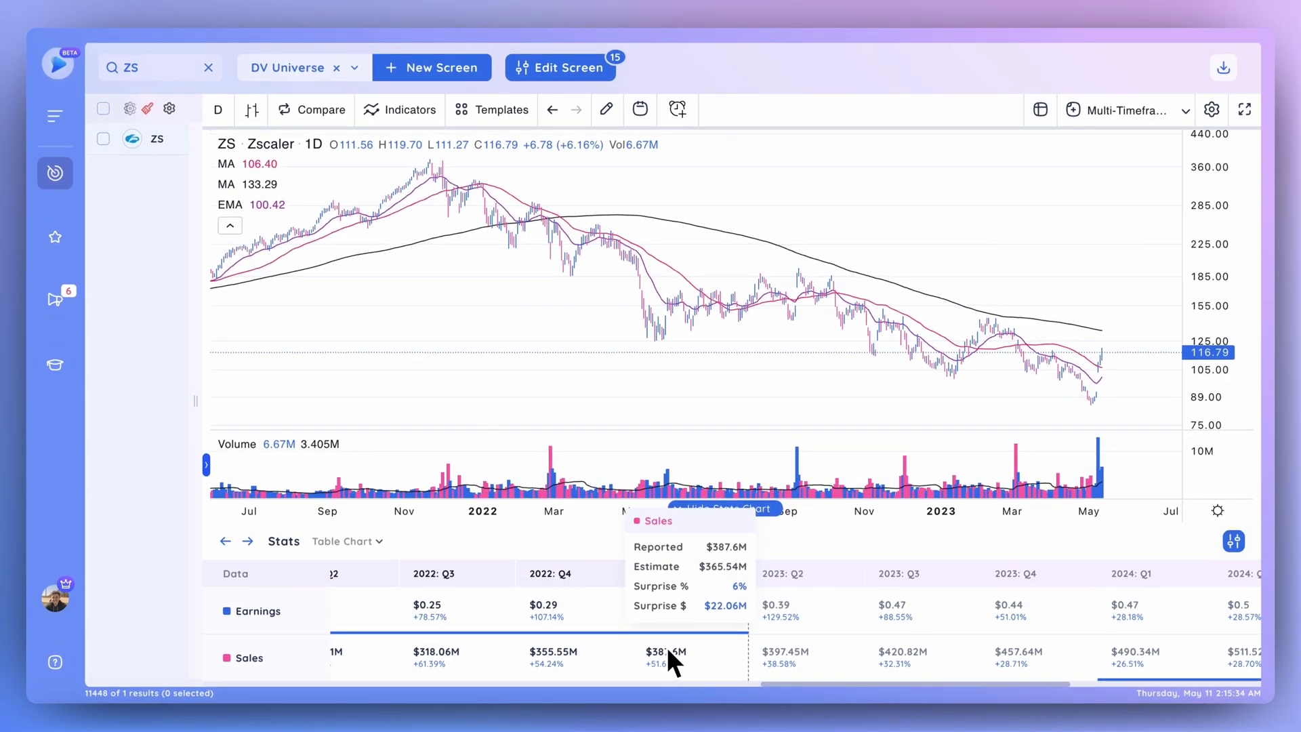
{"action": "mouse_move", "coordinate": [478, 629]}
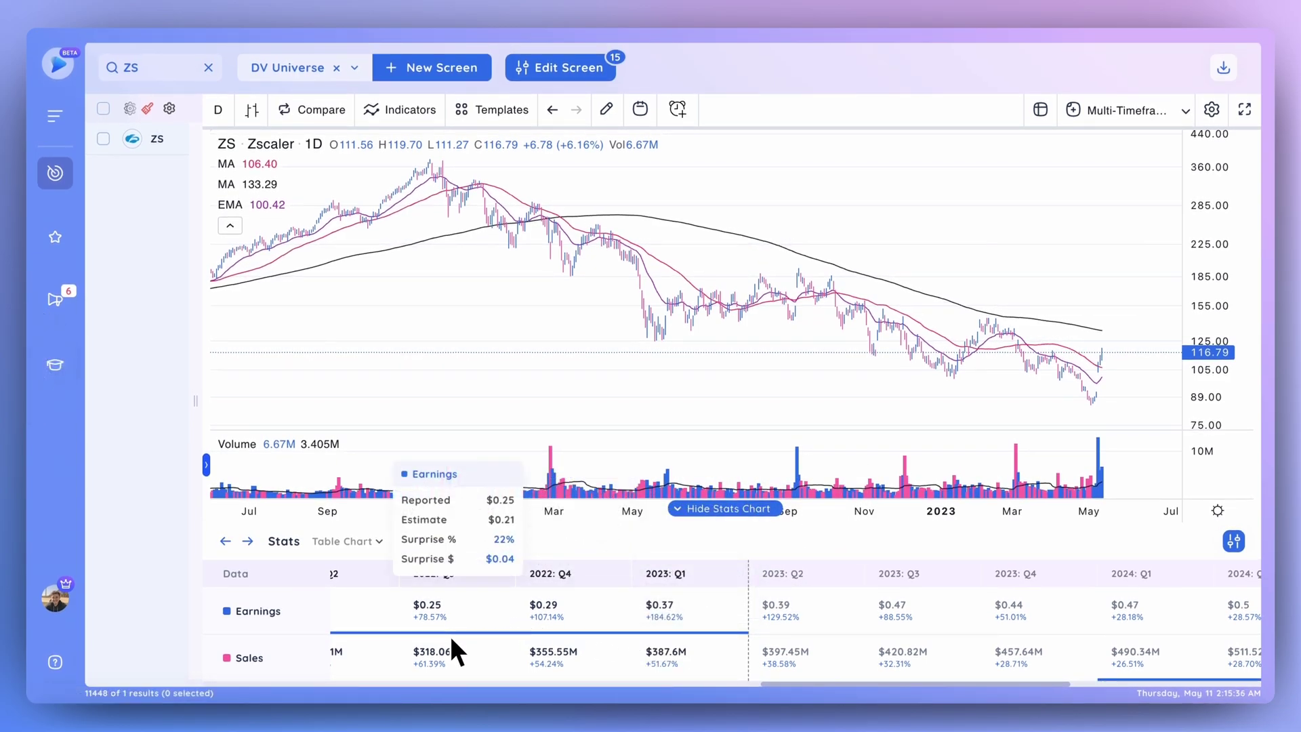
{"action": "mouse_move", "coordinate": [572, 635]}
{"action": "scroll", "coordinate": [409, 610], "scroll_direction": "left", "scroll_amount": 5}
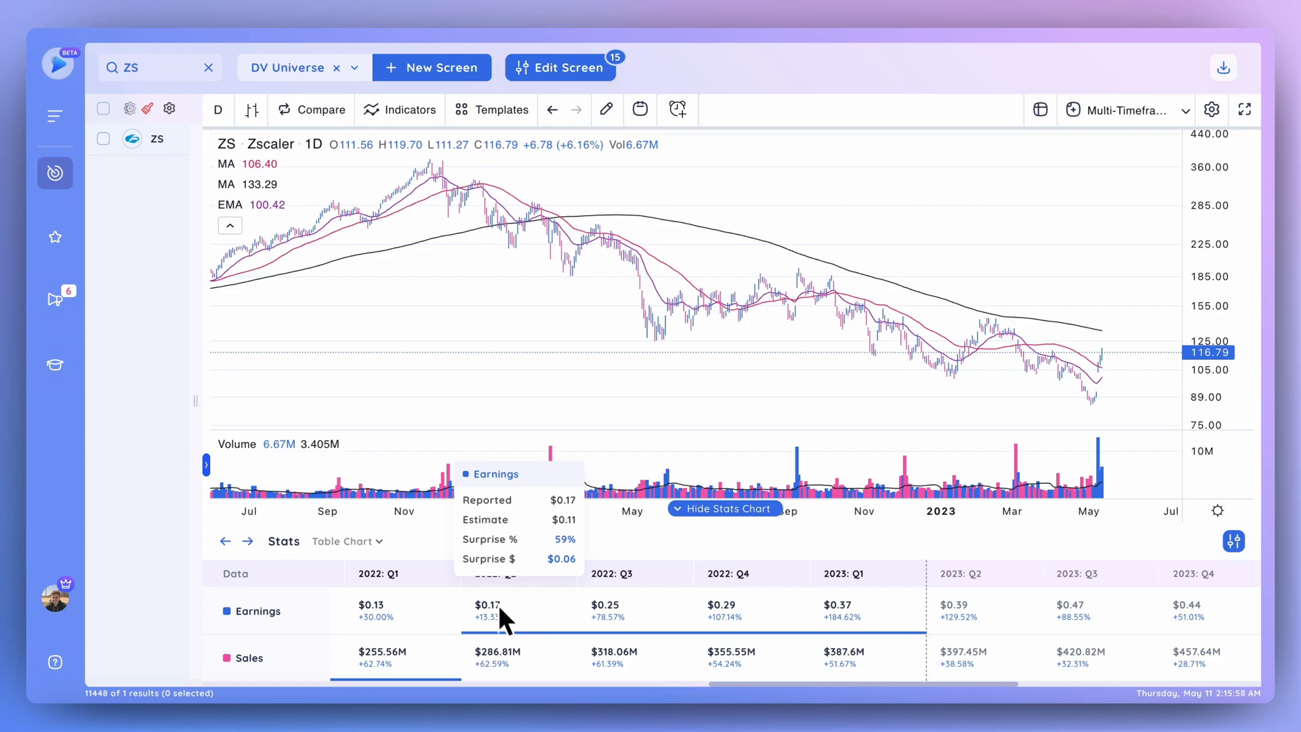
{"action": "scroll", "coordinate": [507, 615], "scroll_direction": "left", "scroll_amount": 5}
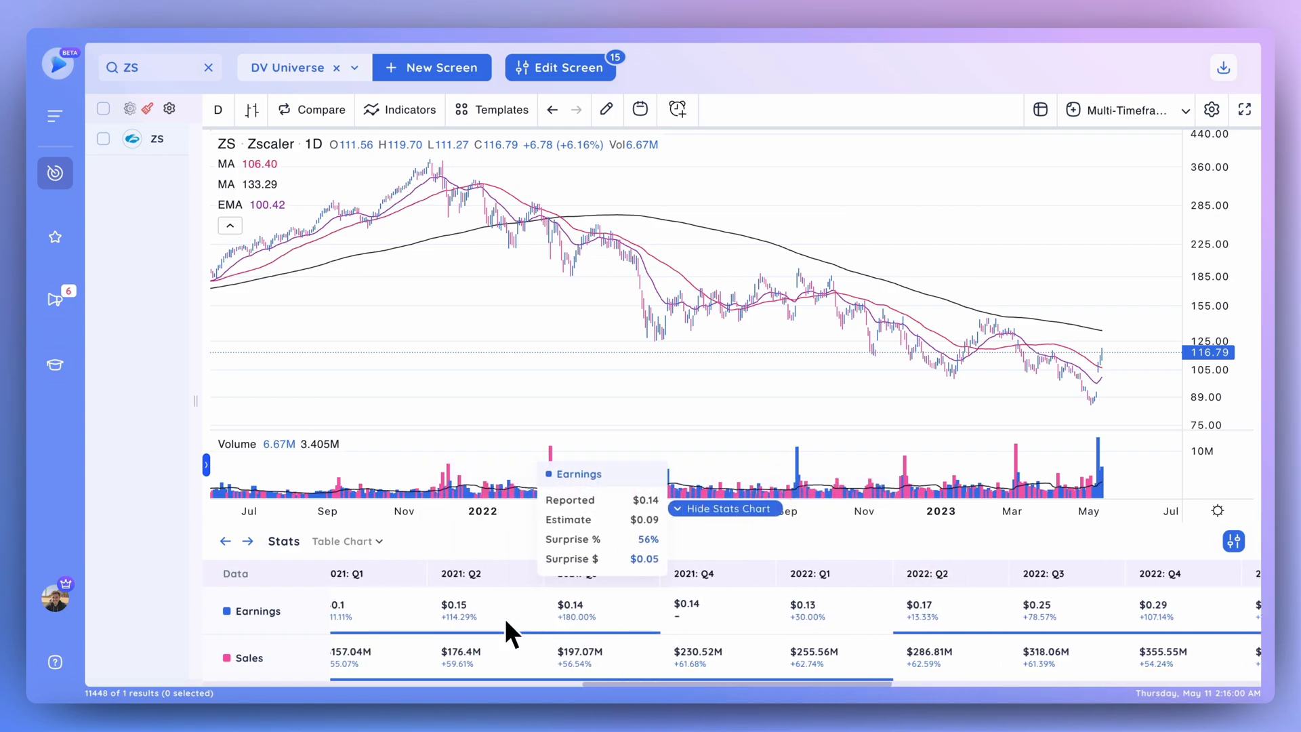
{"action": "scroll", "coordinate": [505, 617], "scroll_direction": "left", "scroll_amount": 1}
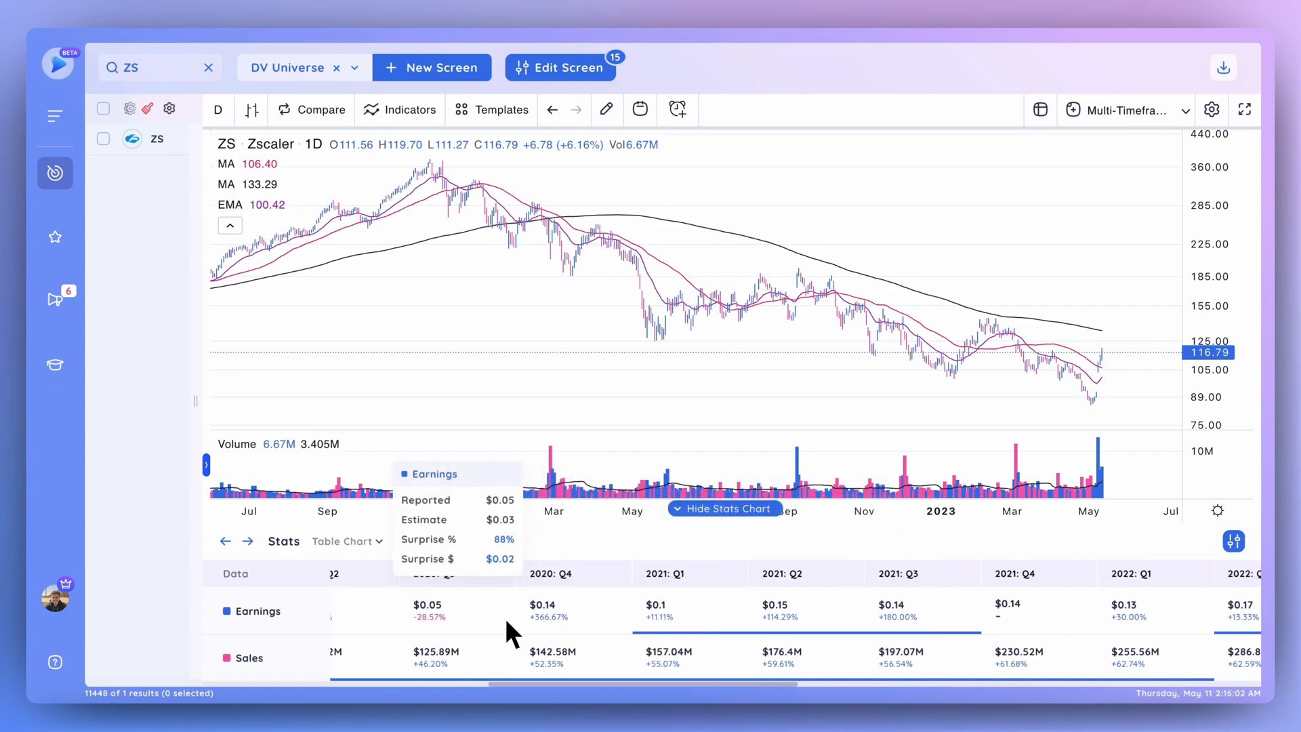
{"action": "scroll", "coordinate": [508, 620], "scroll_direction": "left", "scroll_amount": 1}
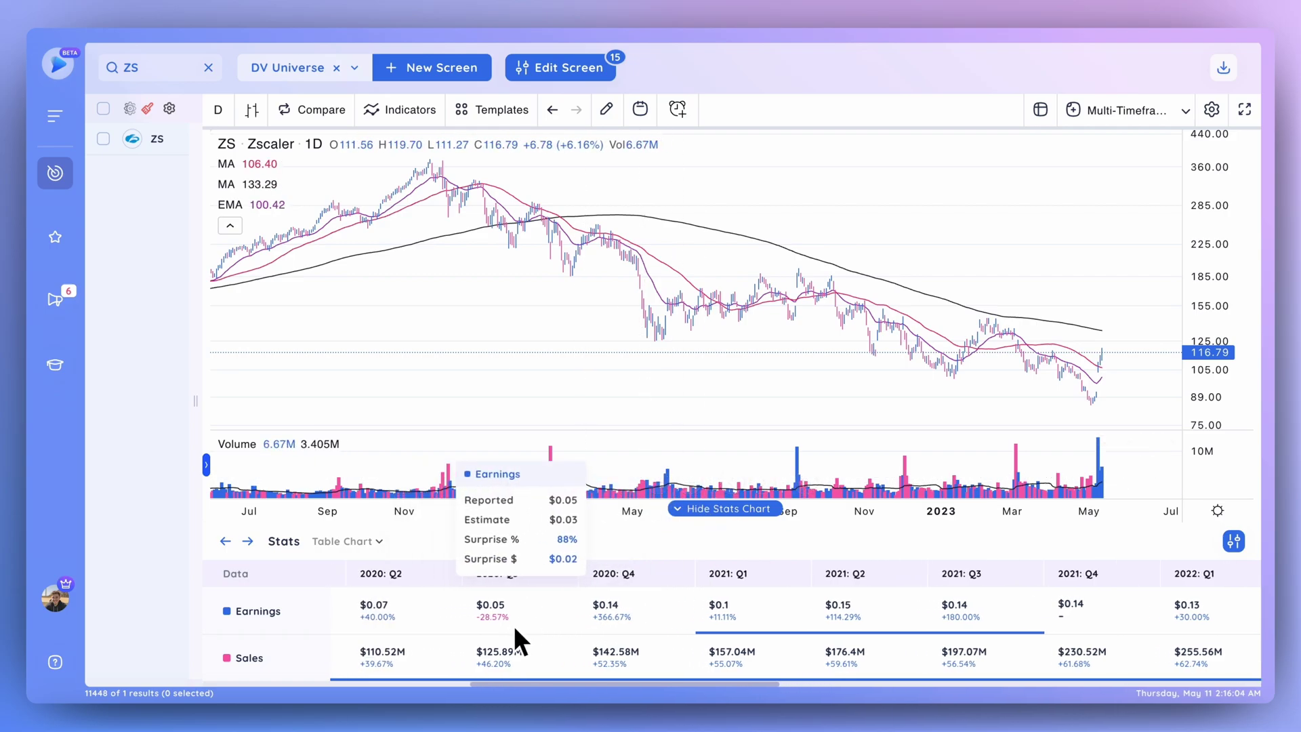
{"action": "scroll", "coordinate": [511, 627], "scroll_direction": "left", "scroll_amount": 1}
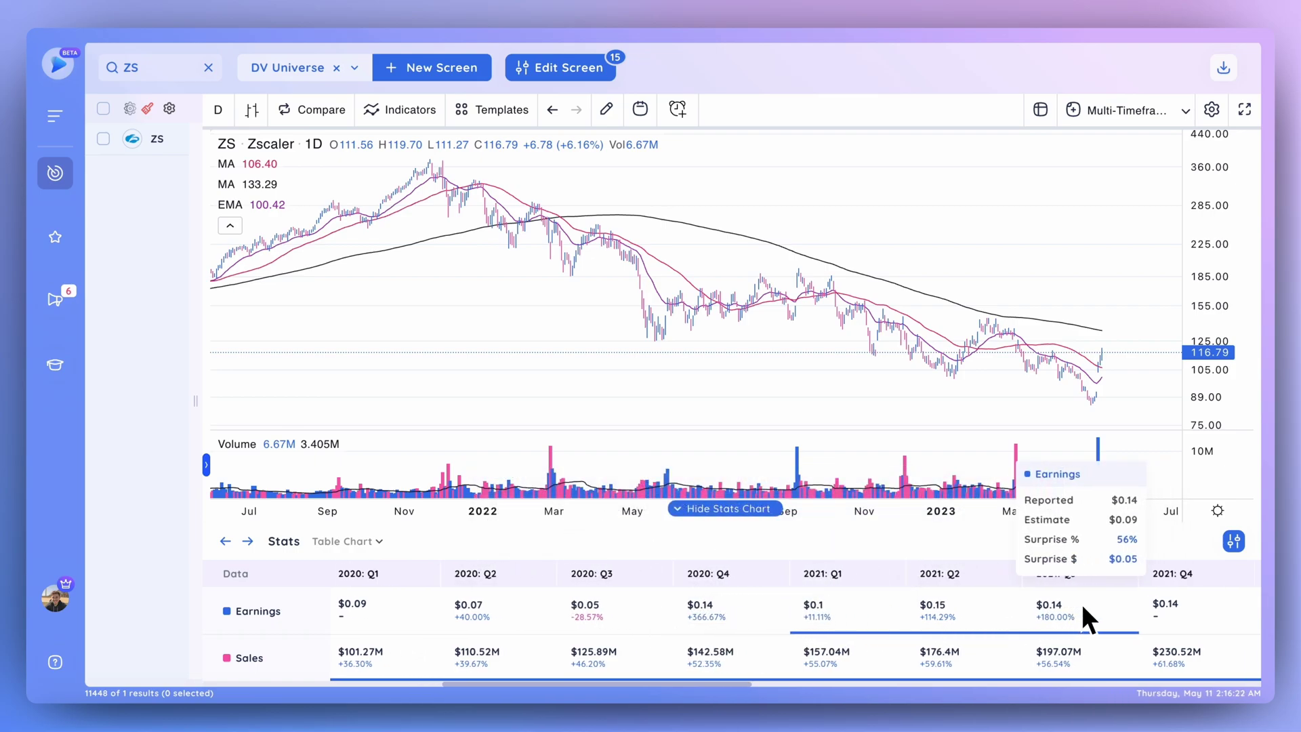
{"action": "scroll", "coordinate": [1081, 603], "scroll_direction": "right", "scroll_amount": 5}
{"action": "scroll", "coordinate": [1081, 603], "scroll_direction": "right", "scroll_amount": 5}
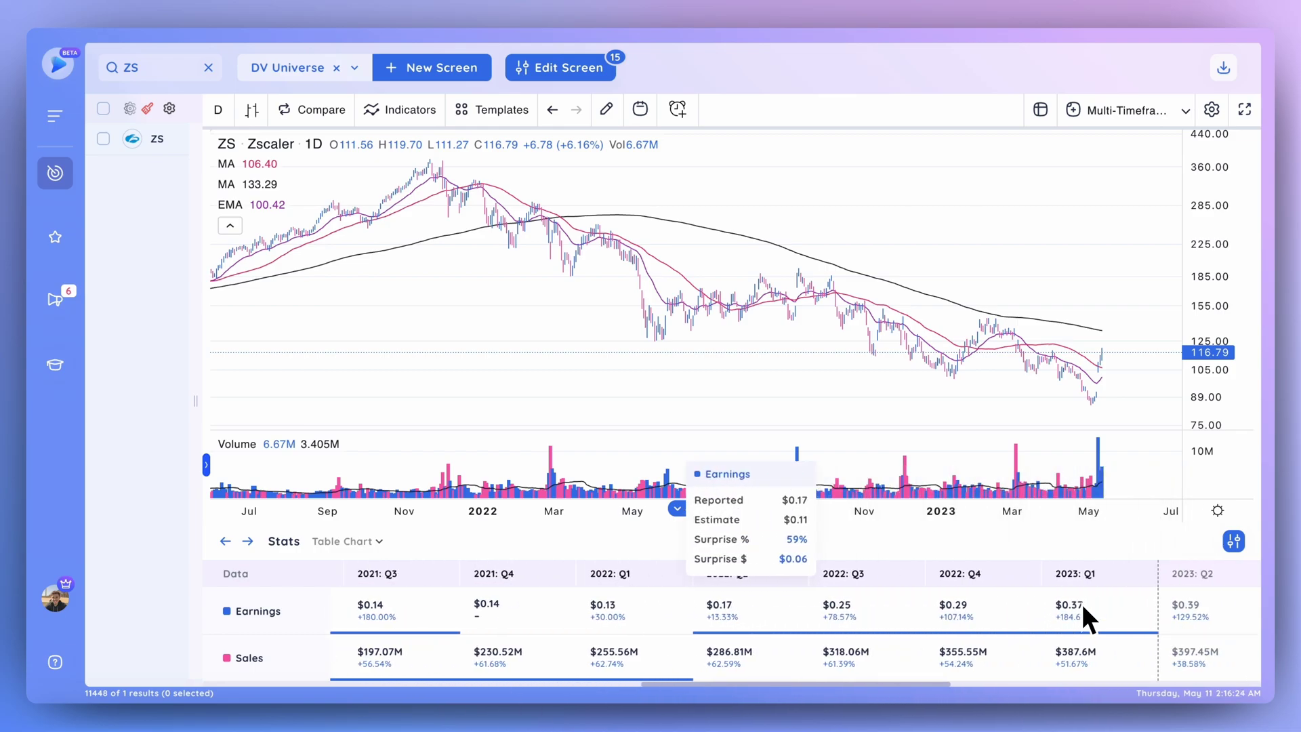
{"action": "scroll", "coordinate": [1003, 603], "scroll_direction": "right", "scroll_amount": 1}
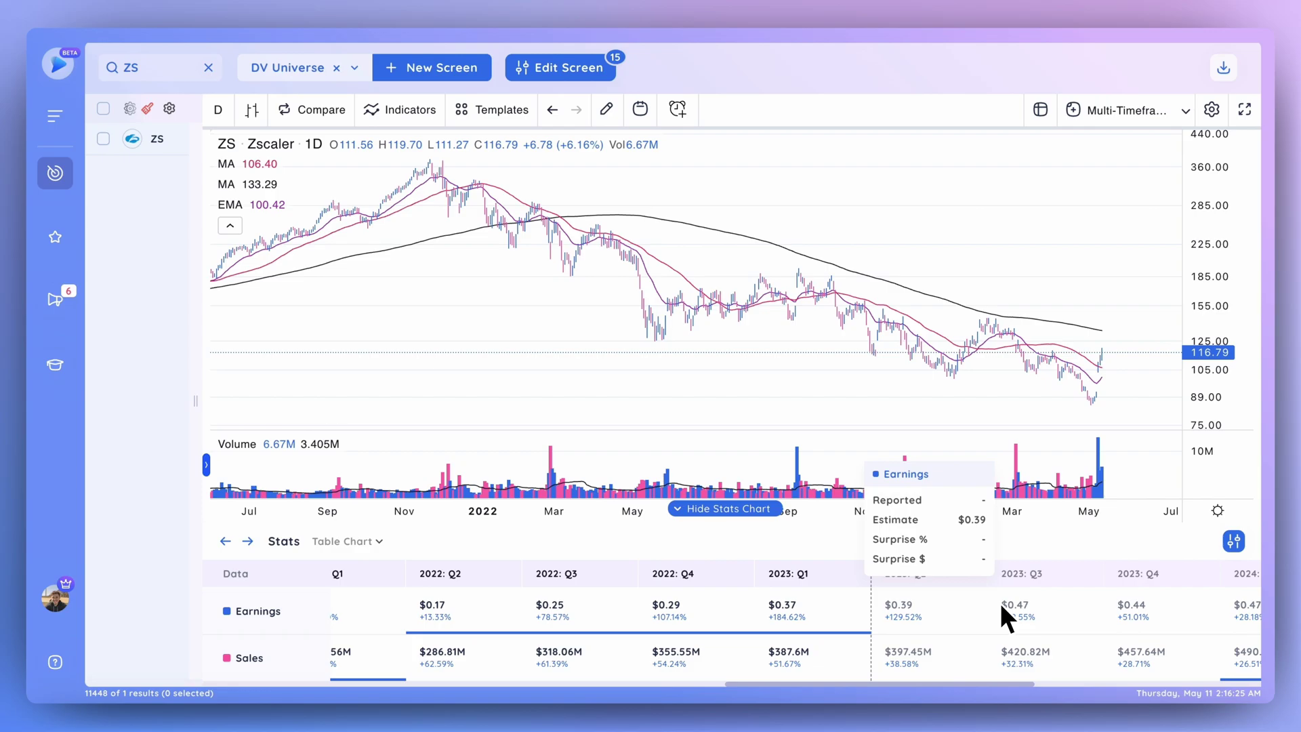
Scroll the Stats table through Zscaler's forward estimates up to 2025 Q3 and back.
{"action": "left_click_drag", "start_coordinate": [1001, 603], "coordinate": [803, 604]}
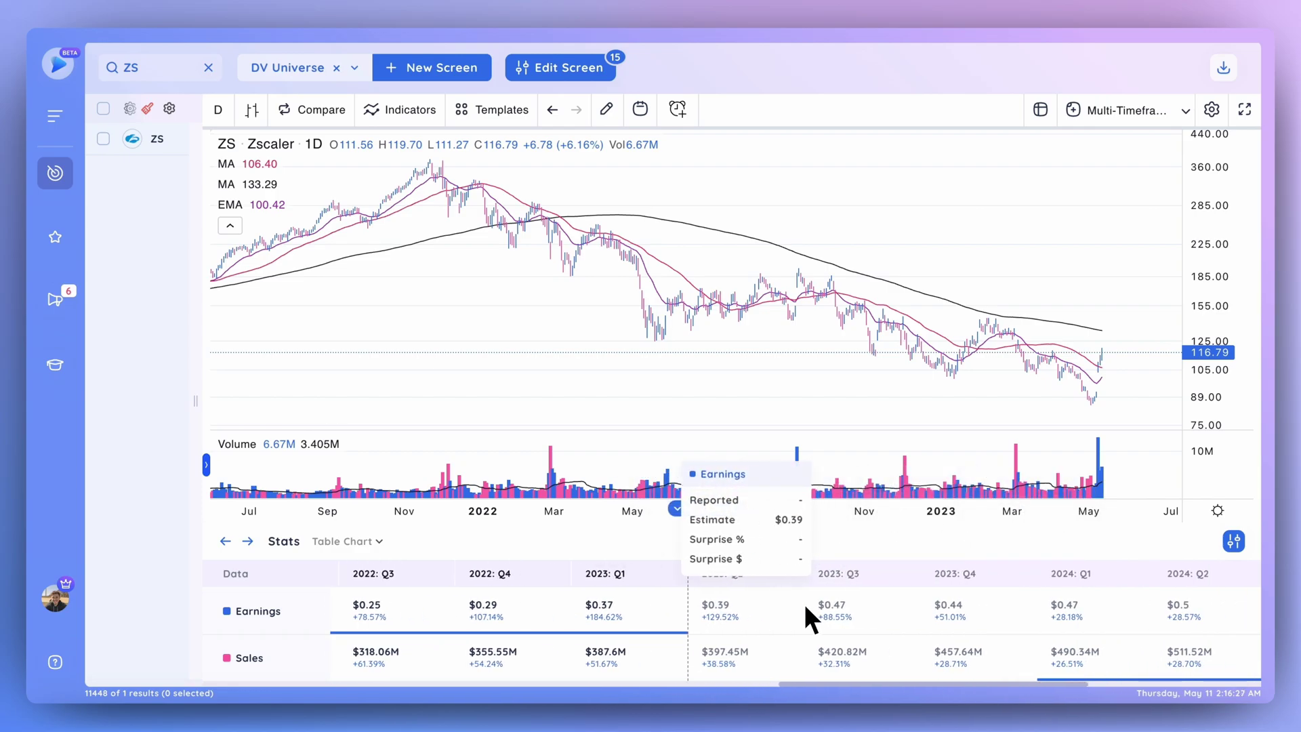
{"action": "scroll", "coordinate": [803, 604], "scroll_direction": "right", "scroll_amount": 5}
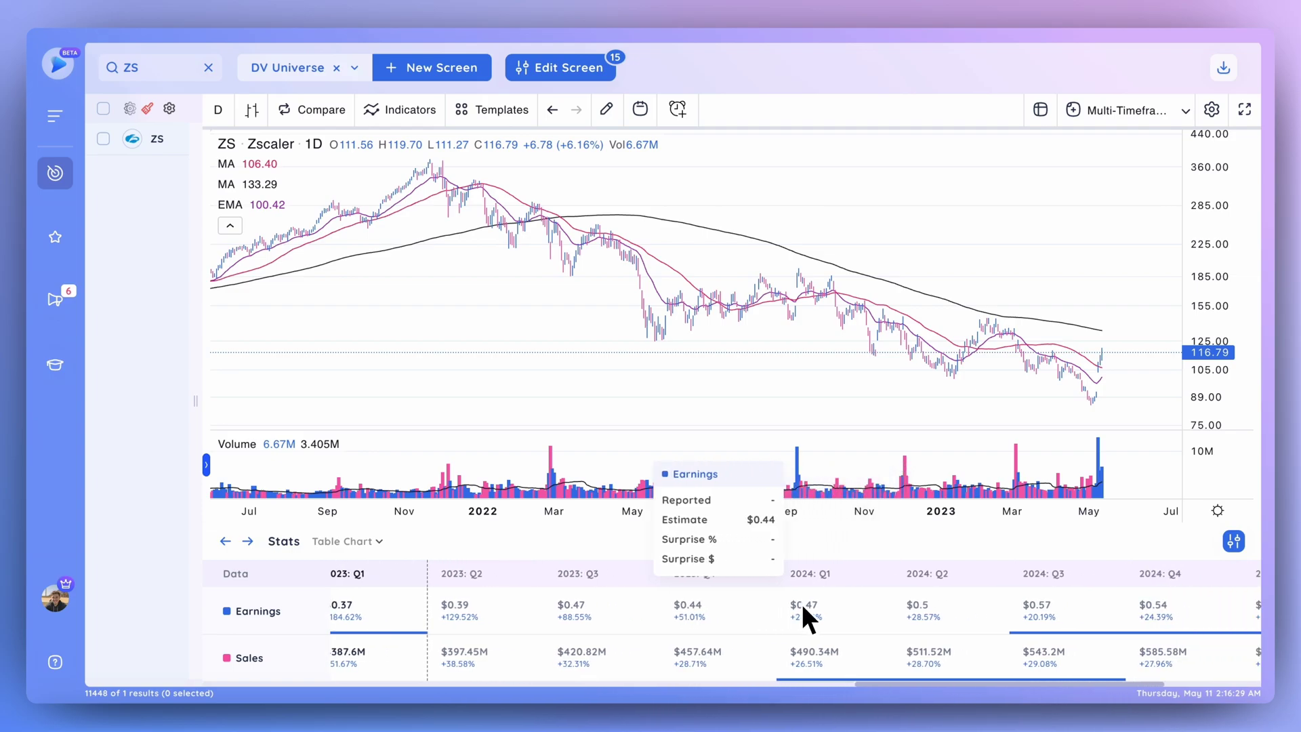
{"action": "scroll", "coordinate": [803, 603], "scroll_direction": "right", "scroll_amount": 5}
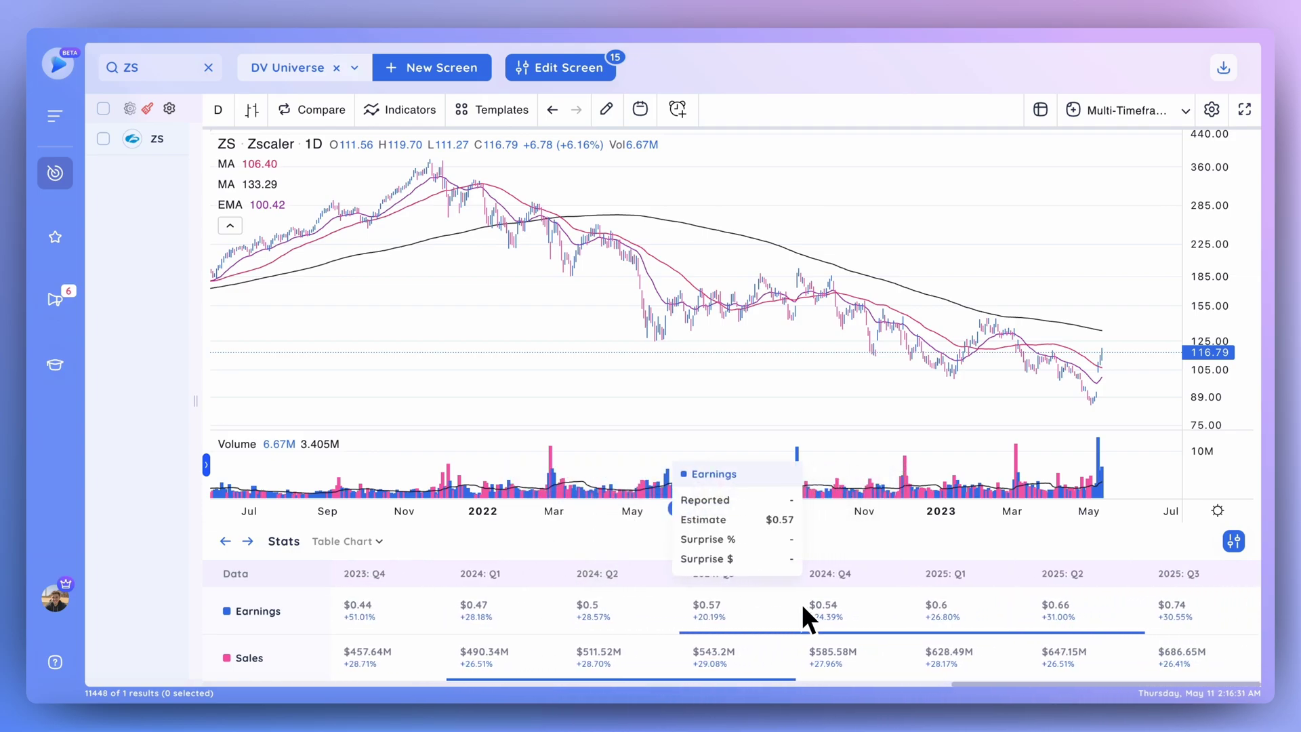
{"action": "scroll", "coordinate": [803, 603], "scroll_direction": "left", "scroll_amount": 5}
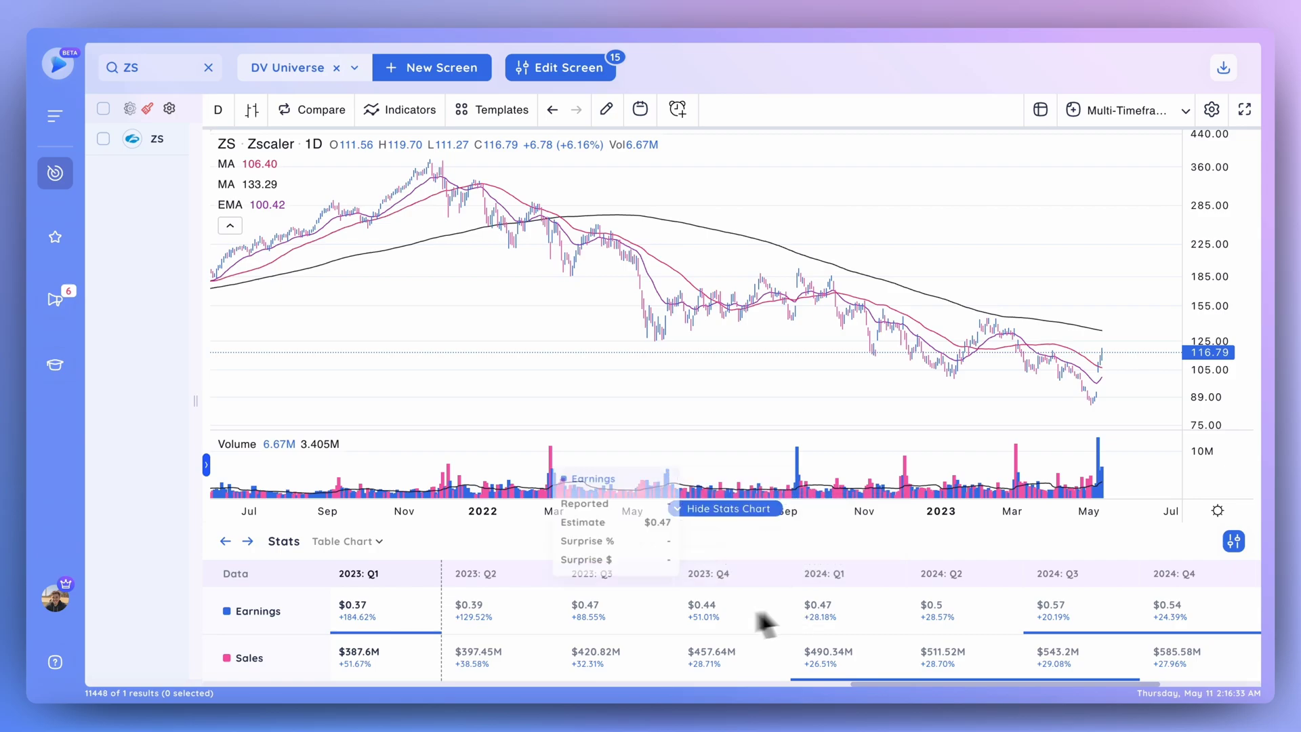
{"action": "scroll", "coordinate": [602, 631], "scroll_direction": "left", "scroll_amount": 2}
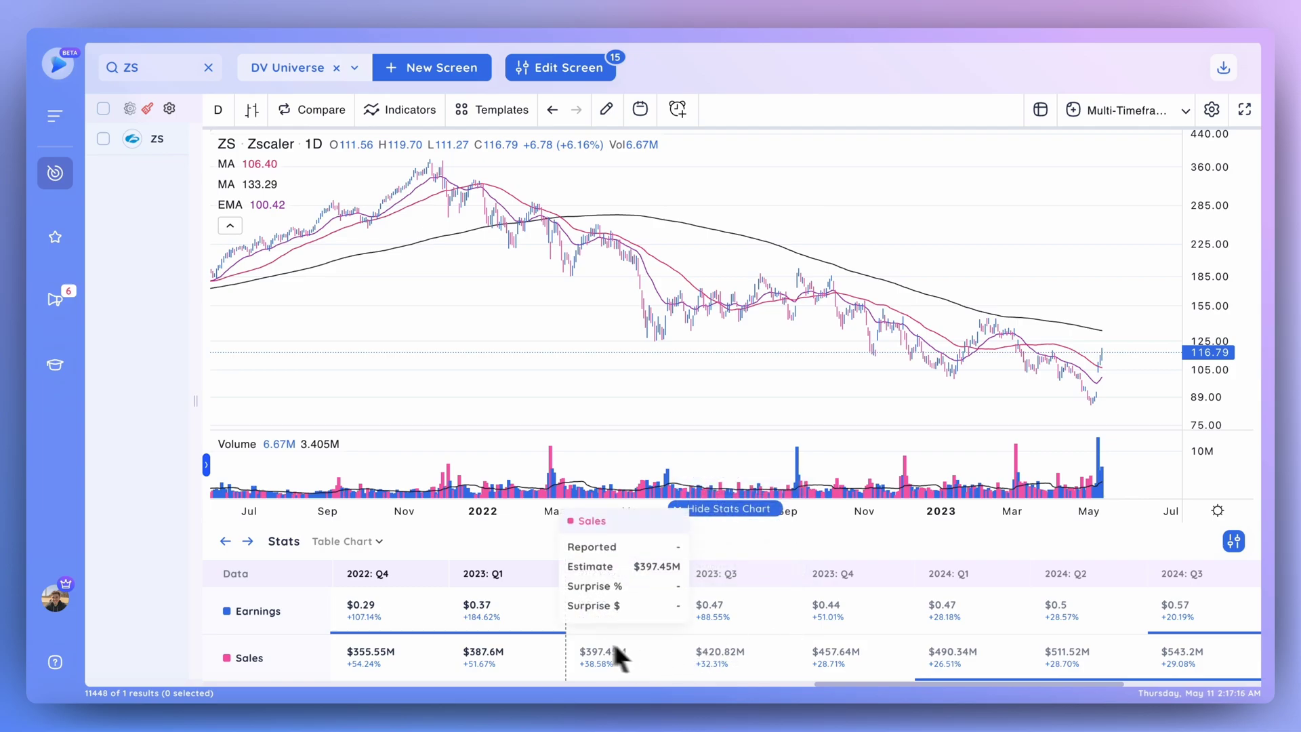
{"action": "scroll", "coordinate": [431, 624], "scroll_direction": "left", "scroll_amount": 4}
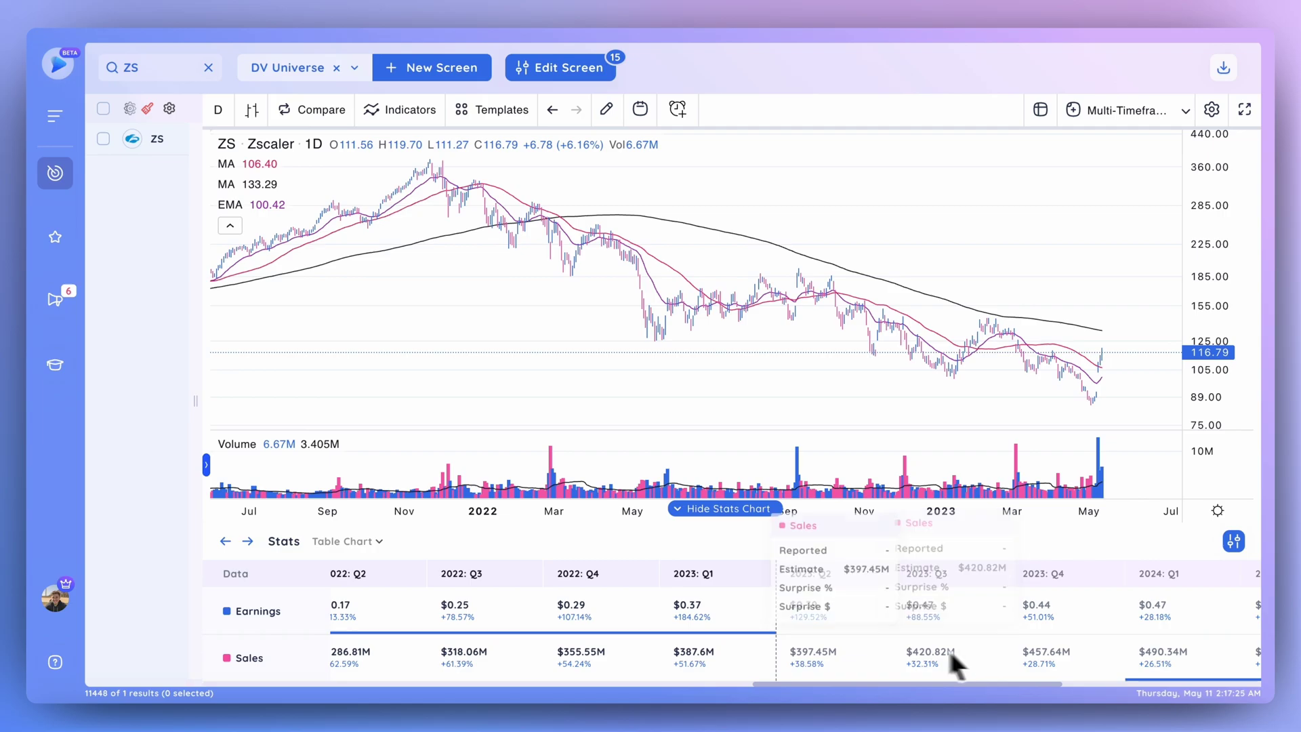
{"action": "scroll", "coordinate": [1024, 630], "scroll_direction": "right", "scroll_amount": 4}
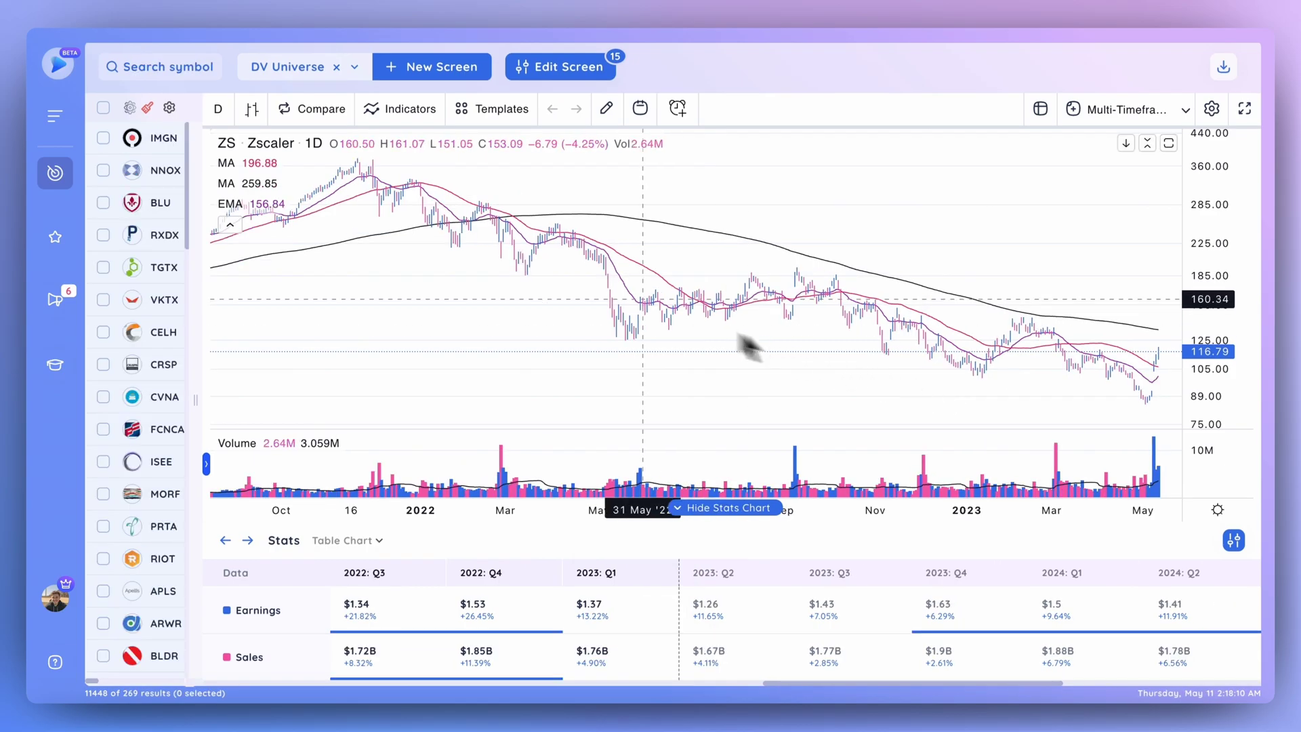
Switch the Zscaler chart from daily to weekly (W) bars.
{"action": "left_click", "coordinate": [218, 110]}
{"action": "scroll", "coordinate": [398, 705], "scroll_direction": "down", "scroll_amount": 5}
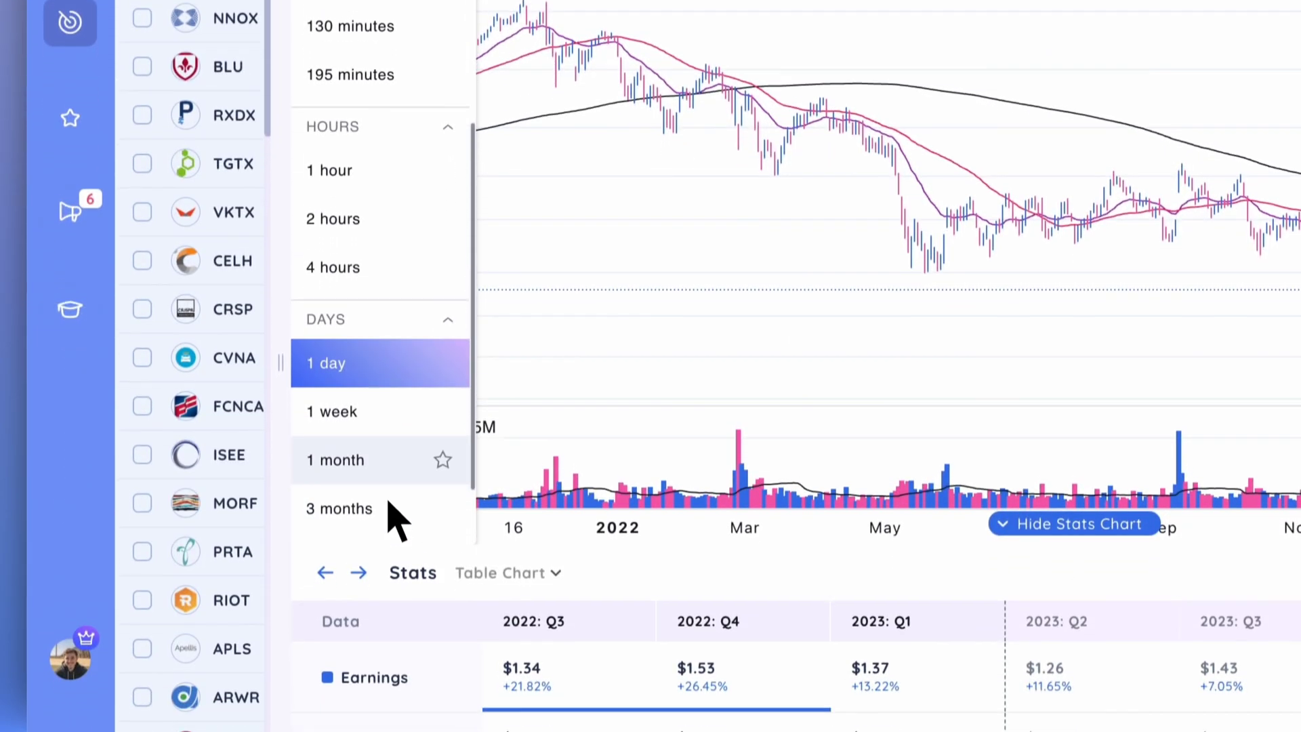
{"action": "left_click", "coordinate": [377, 411]}
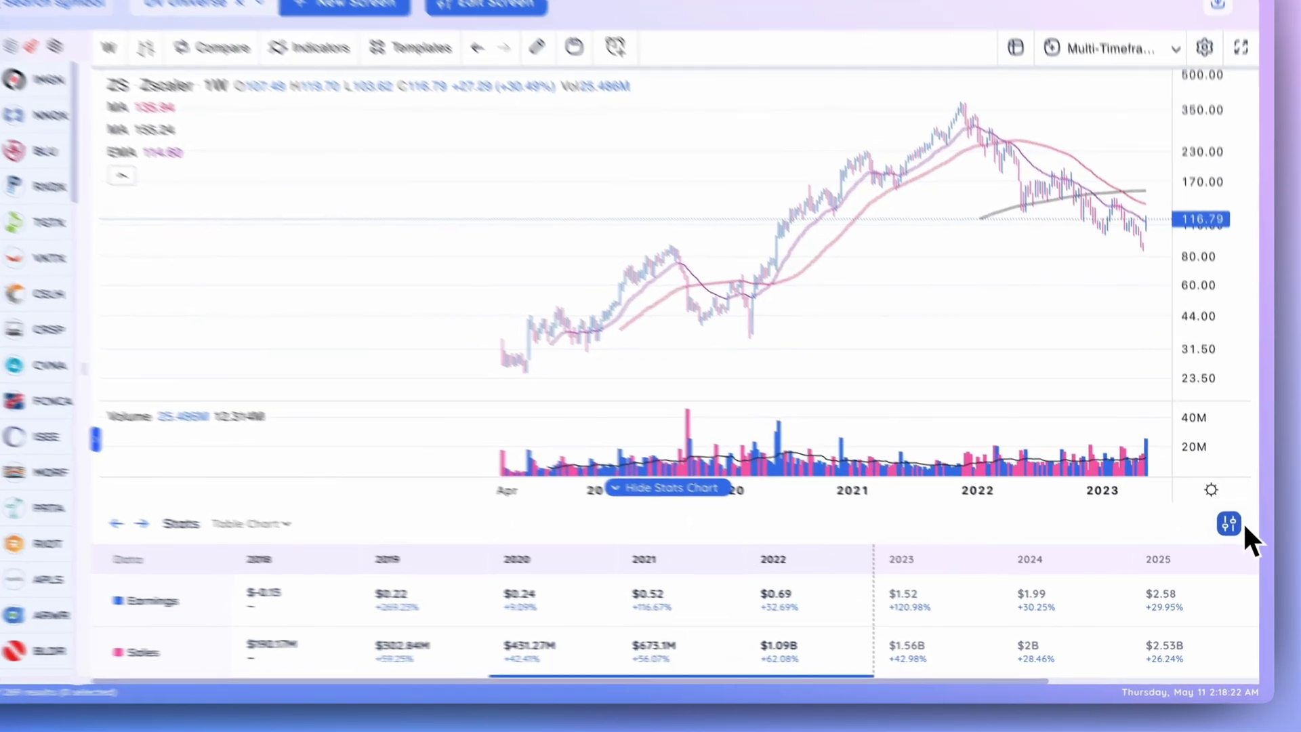
Set the stats table to Annual and extend it to show 2020–2027 estimates.
{"action": "left_click", "coordinate": [1229, 523]}
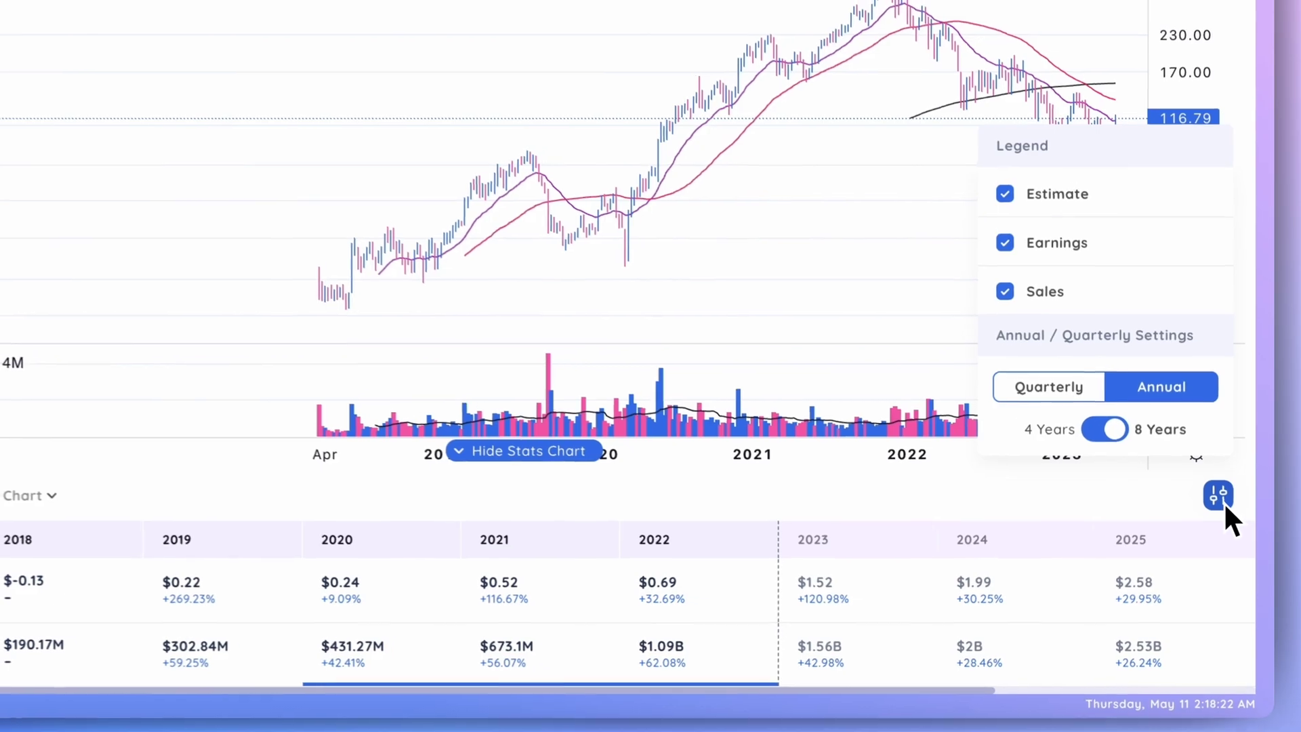
{"action": "left_click", "coordinate": [1043, 423]}
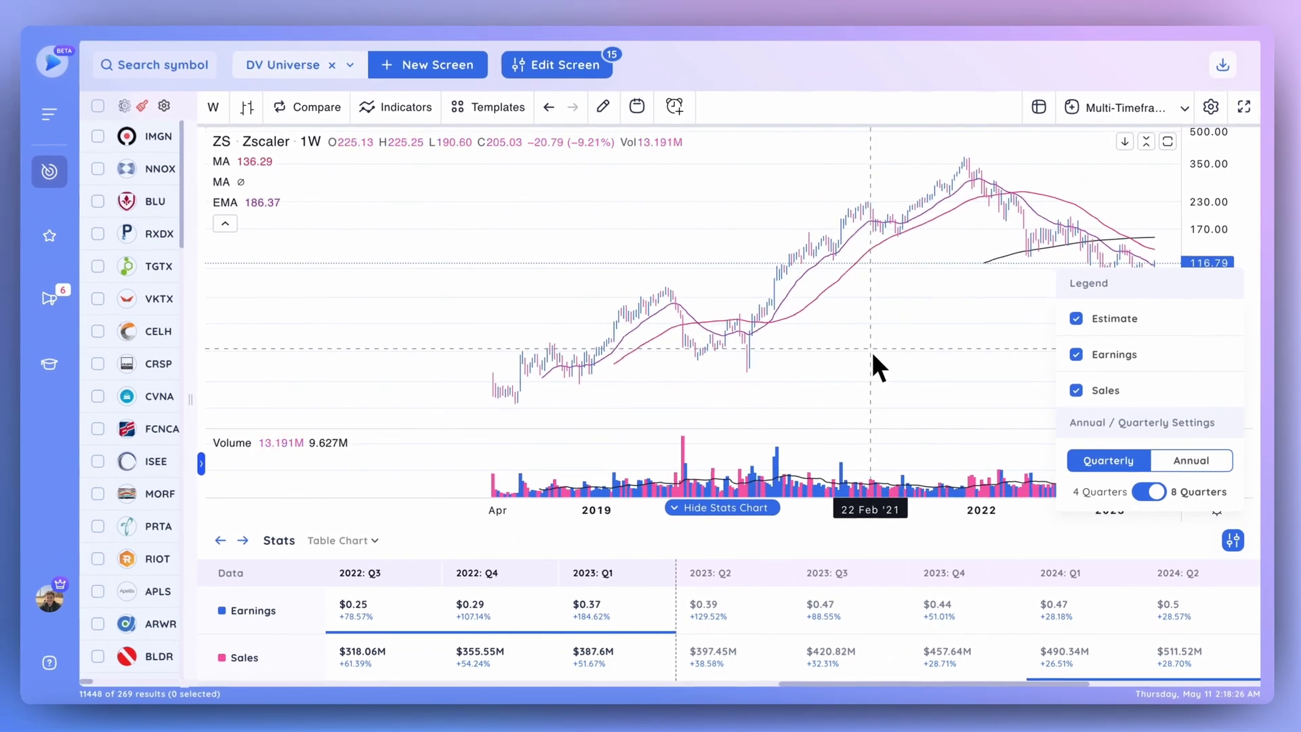
{"action": "scroll", "coordinate": [872, 351], "scroll_direction": "up", "scroll_amount": 5}
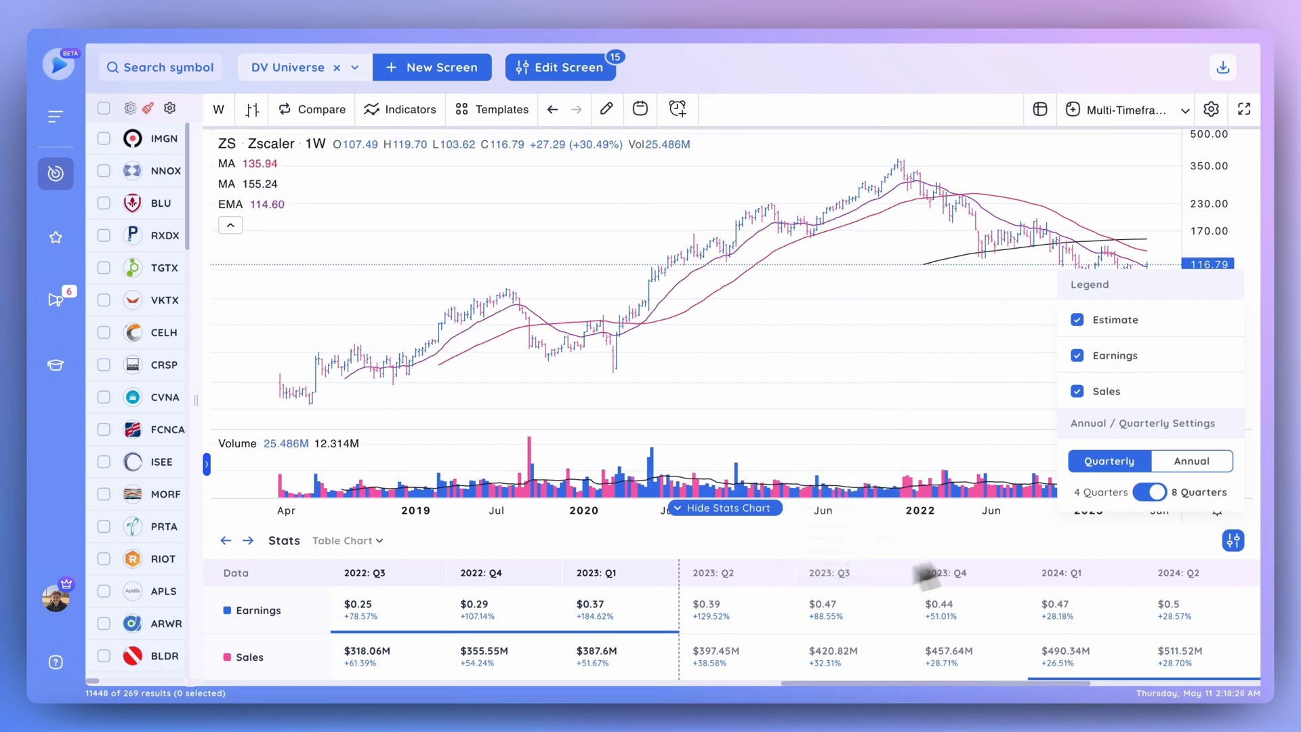
{"action": "left_click", "coordinate": [1193, 465]}
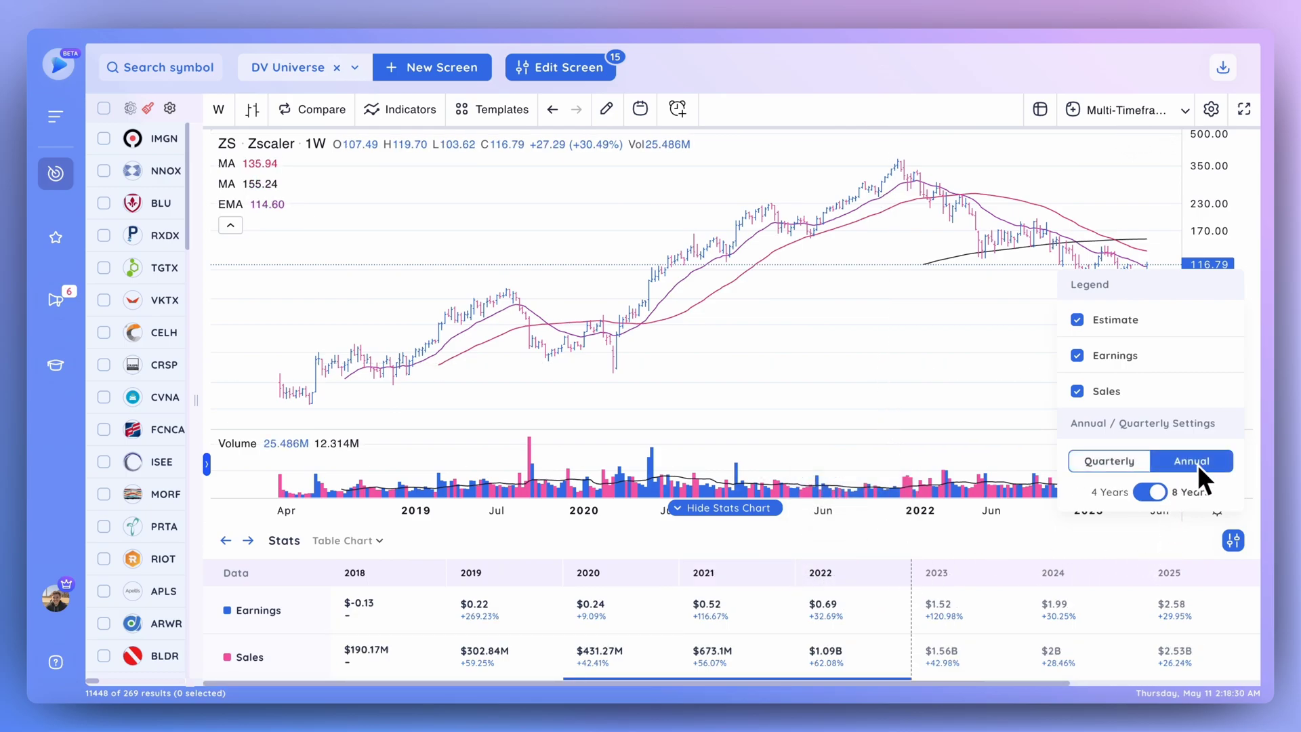
{"action": "mouse_move", "coordinate": [877, 571]}
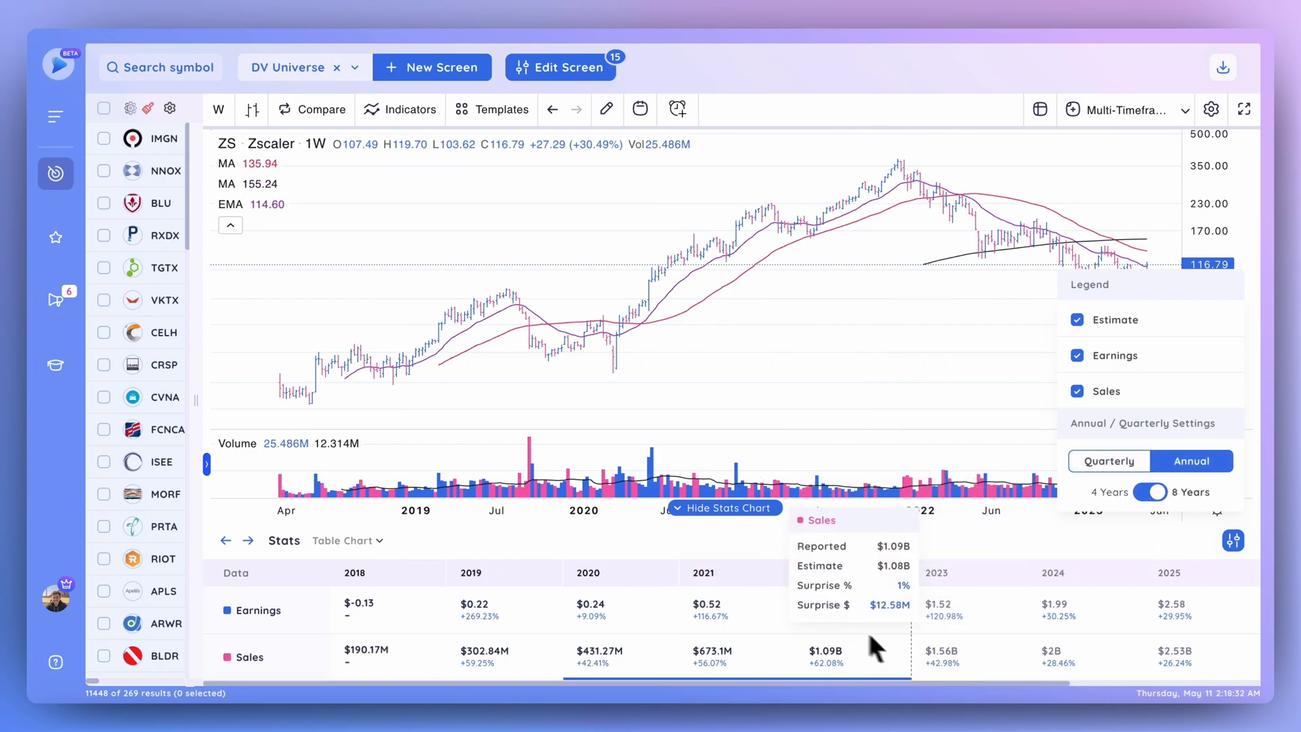
{"action": "mouse_move", "coordinate": [986, 601]}
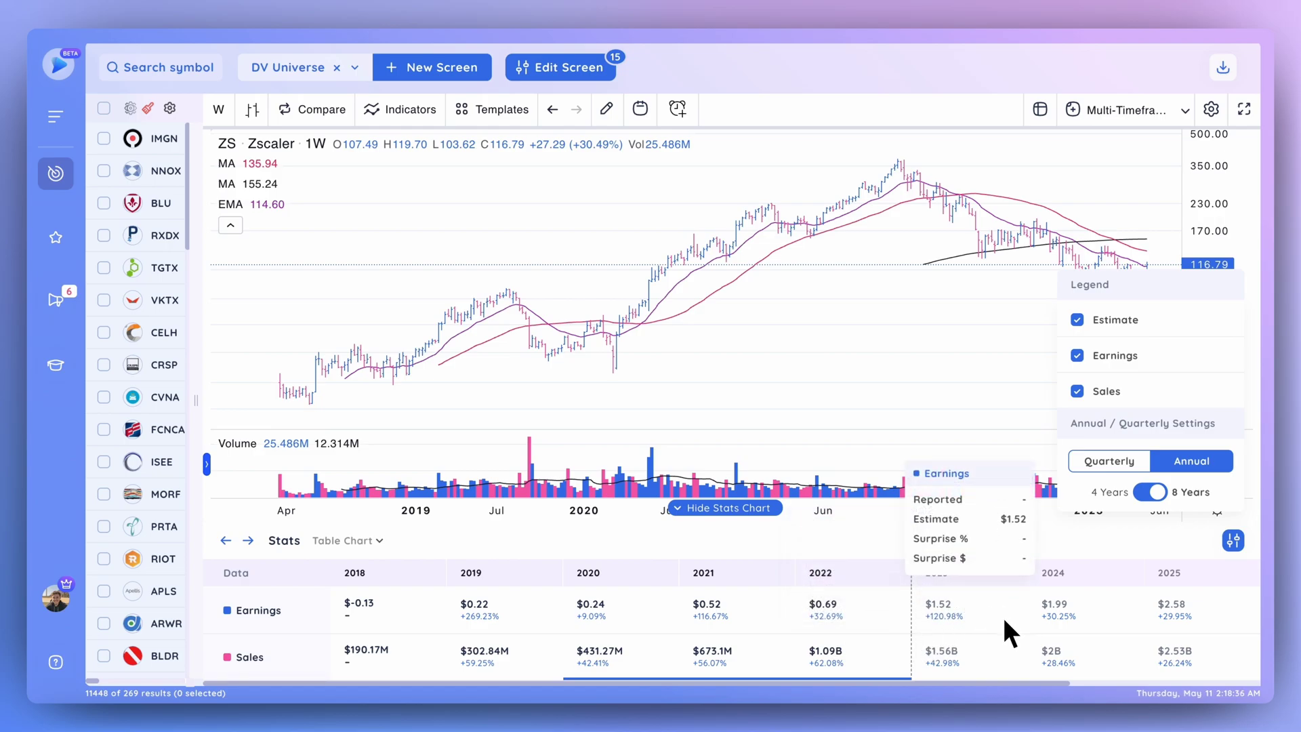
{"action": "scroll", "coordinate": [1003, 617], "scroll_direction": "right", "scroll_amount": 5}
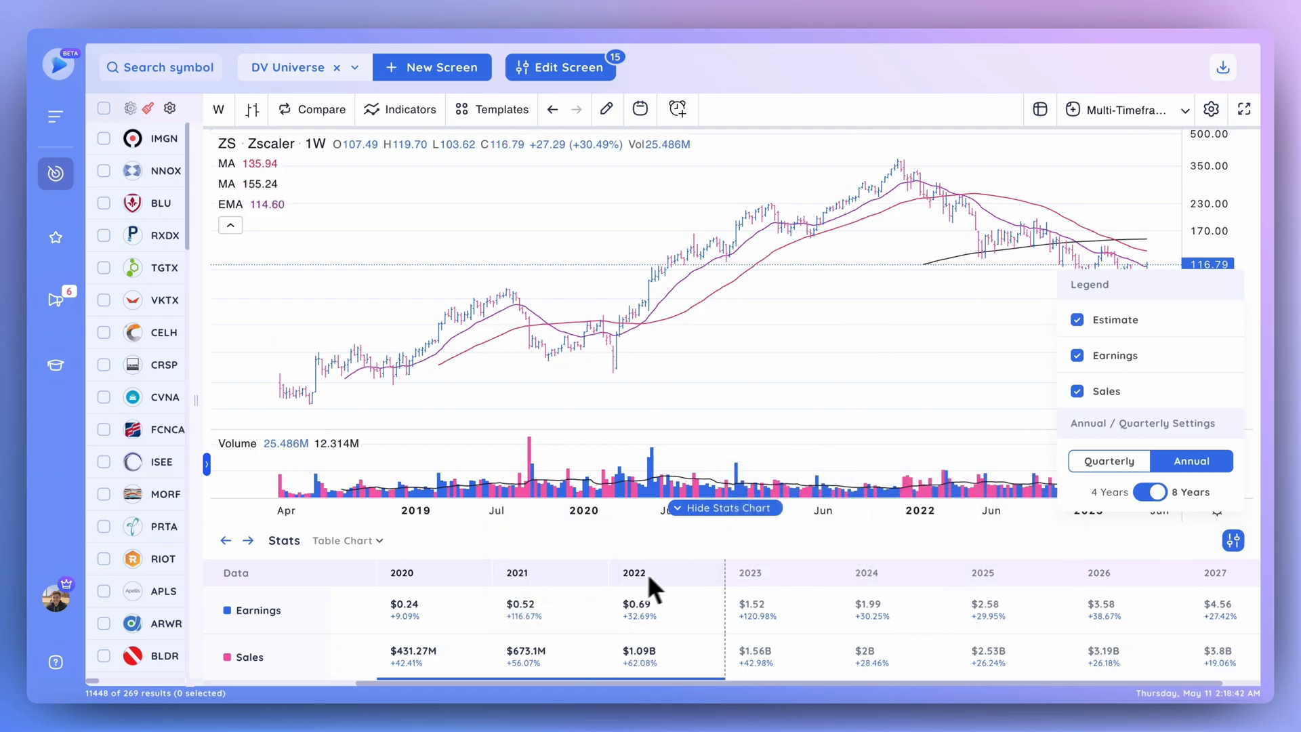
Hide and re-show the Stats table so it returns without the Legend panel.
{"action": "left_click", "coordinate": [720, 510]}
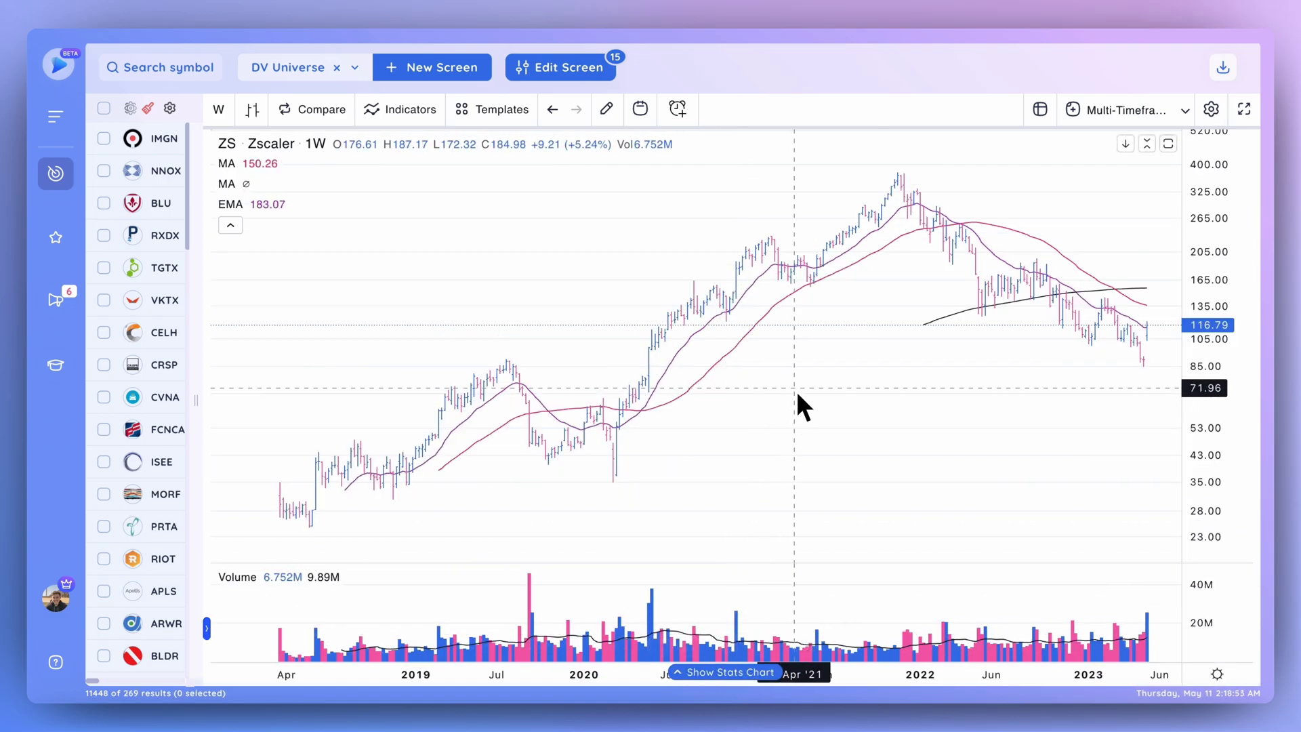
{"action": "left_click", "coordinate": [722, 673]}
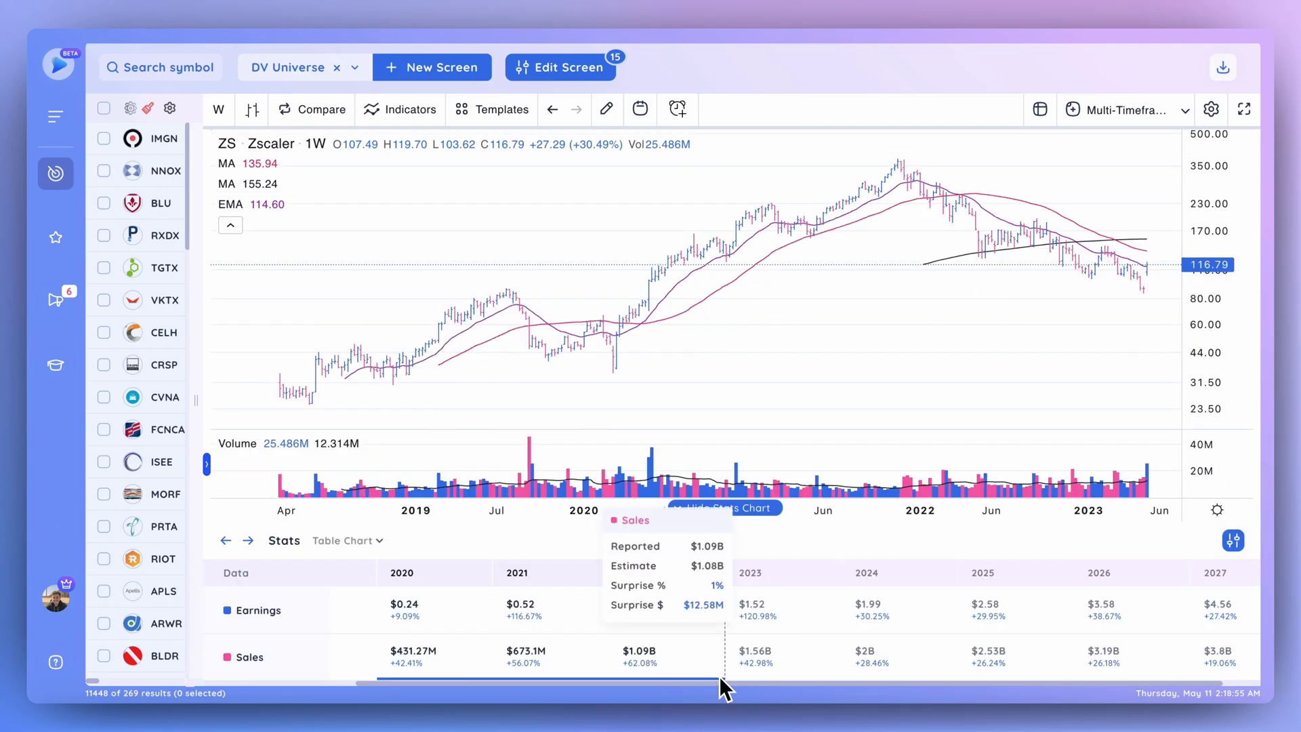